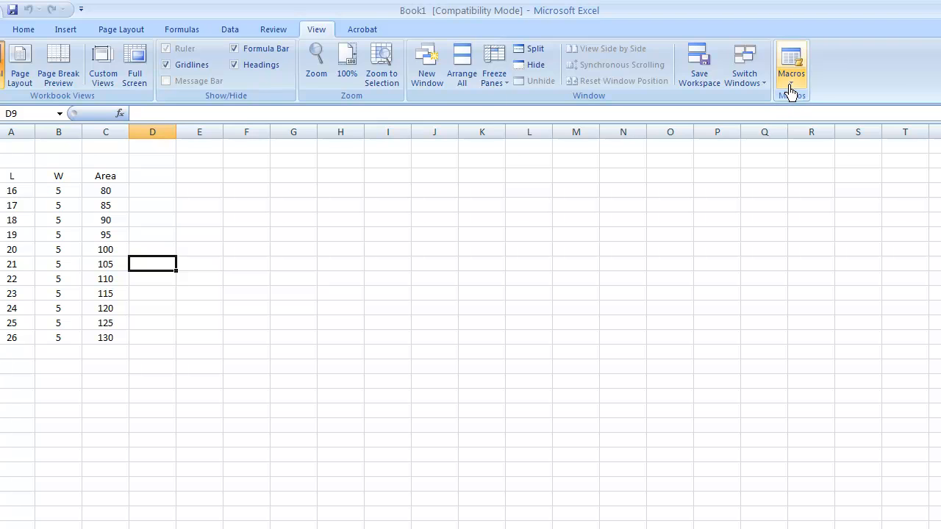
# - Open the Demo1 macro code for editing and set the DataSeries Step value to 10
pyautogui.click(790, 92)
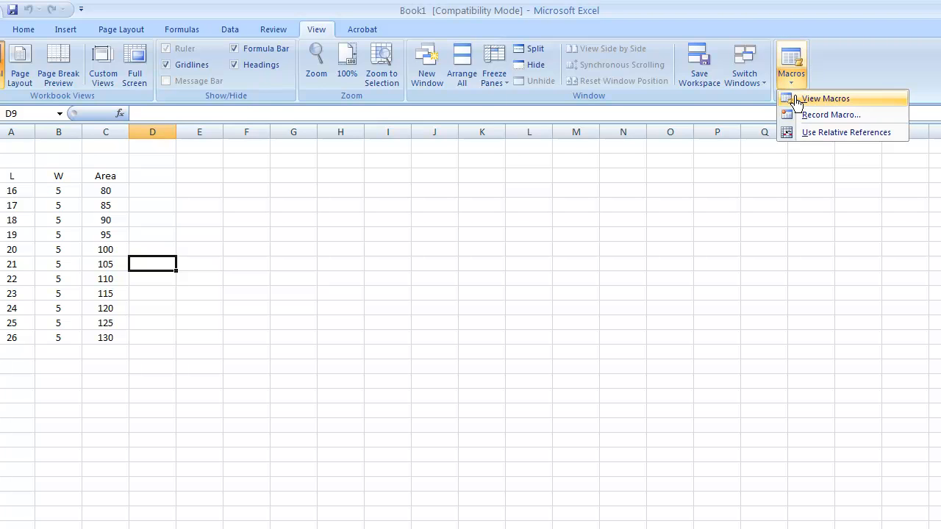
pyautogui.click(797, 100)
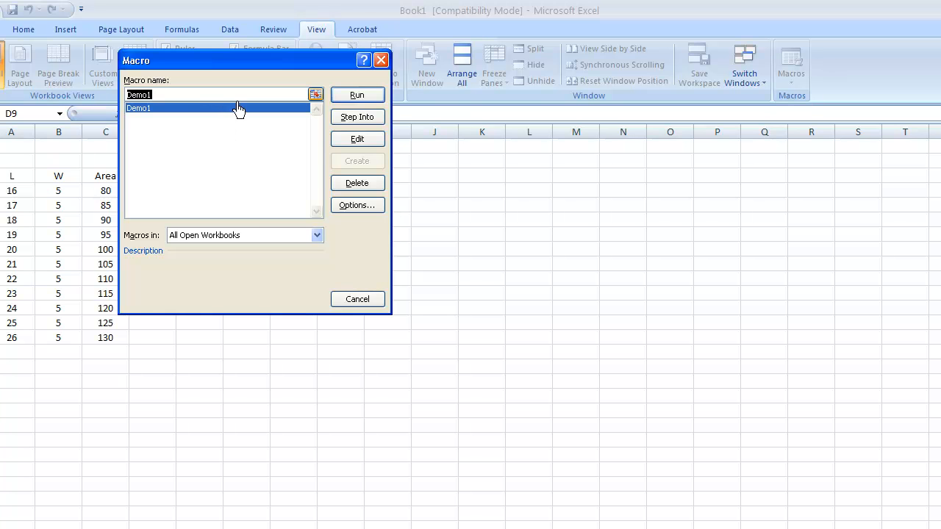
pyautogui.click(358, 139)
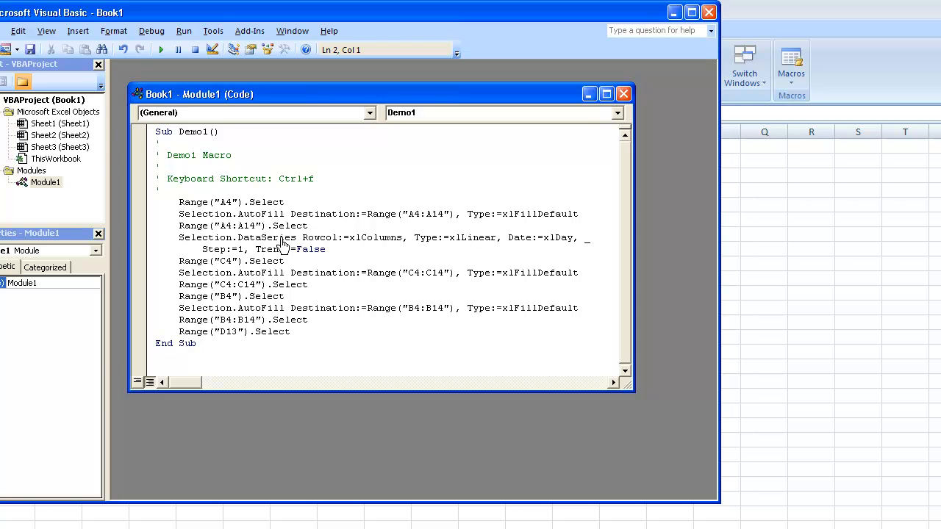
pyautogui.click(243, 251)
pyautogui.write('0')
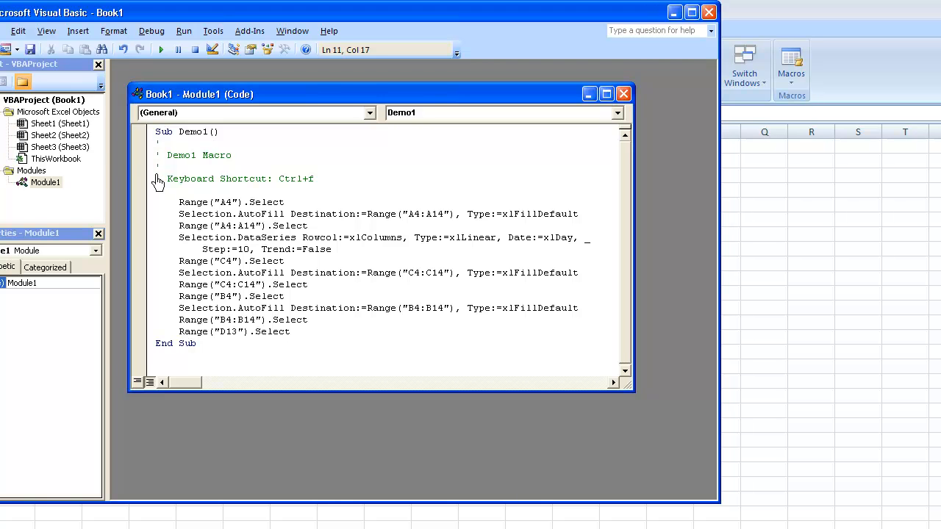
# - Save the workbook as demo1.xls in My Documents, keeping the Excel 97-2003 Workbook format
pyautogui.click(30, 50)
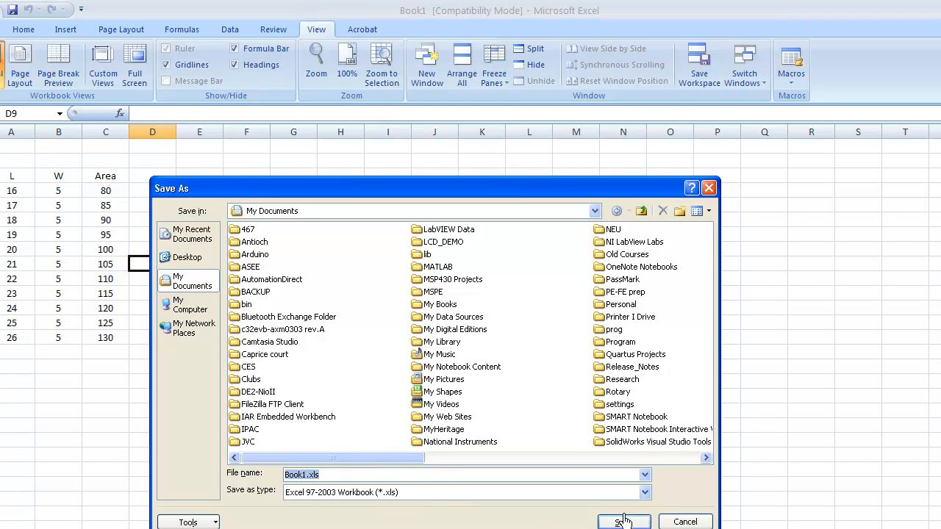
pyautogui.click(308, 475)
pyautogui.press('BackSpace')
pyautogui.press('BackSpace')
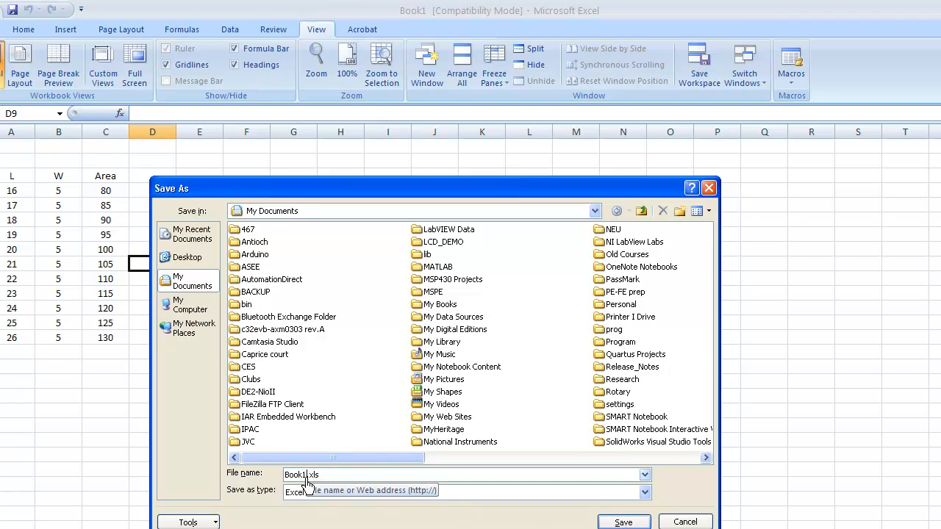
pyautogui.press('BackSpace')
pyautogui.press('BackSpace')
pyautogui.press('BackSpace')
pyautogui.write('demo1')
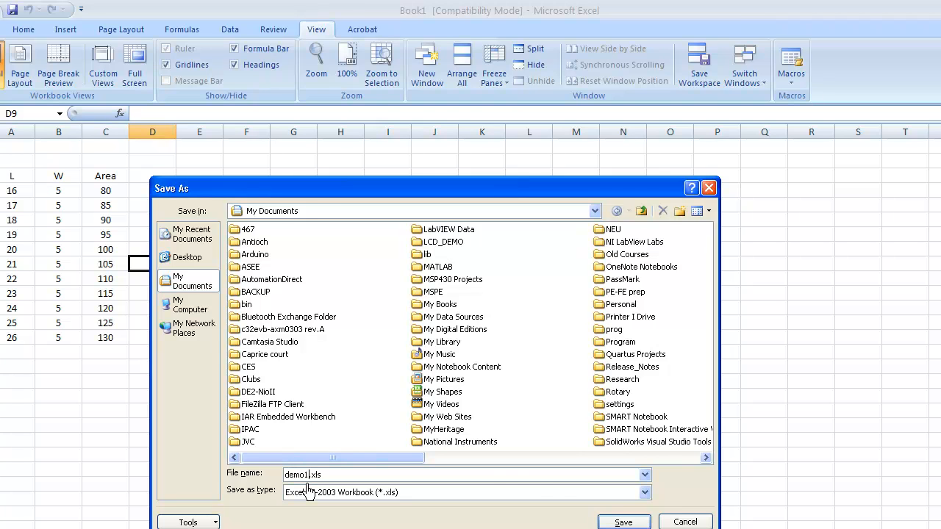
pyautogui.click(622, 522)
# - Close the Visual Basic editor to return to Excel and run the Demo1 macro on the worksheet
pyautogui.hotkey('alt', 'F11')
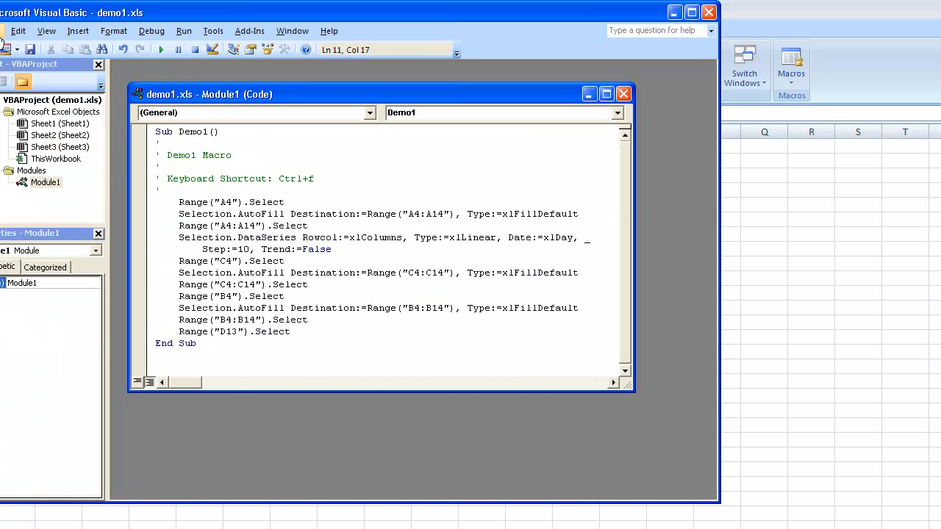
pyautogui.click(3, 31)
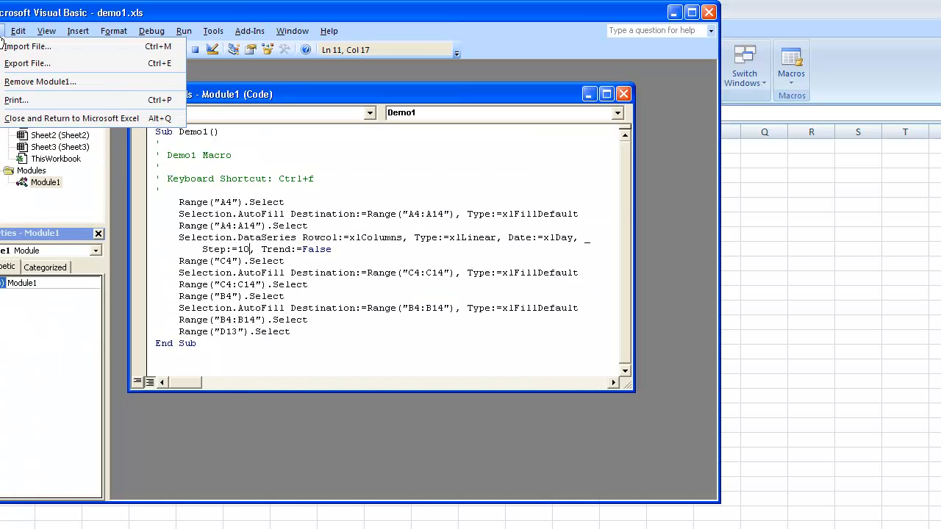
pyautogui.click(33, 119)
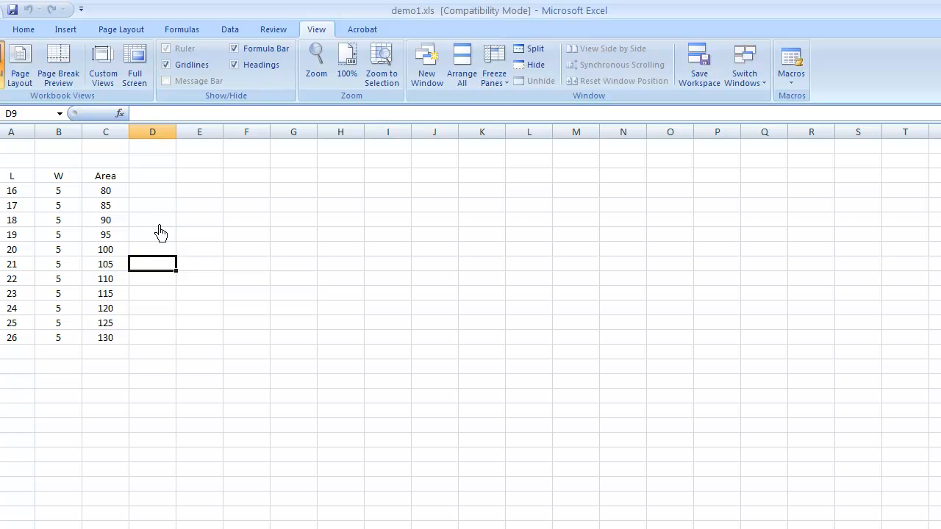
pyautogui.hotkey('ctrl', 'm')
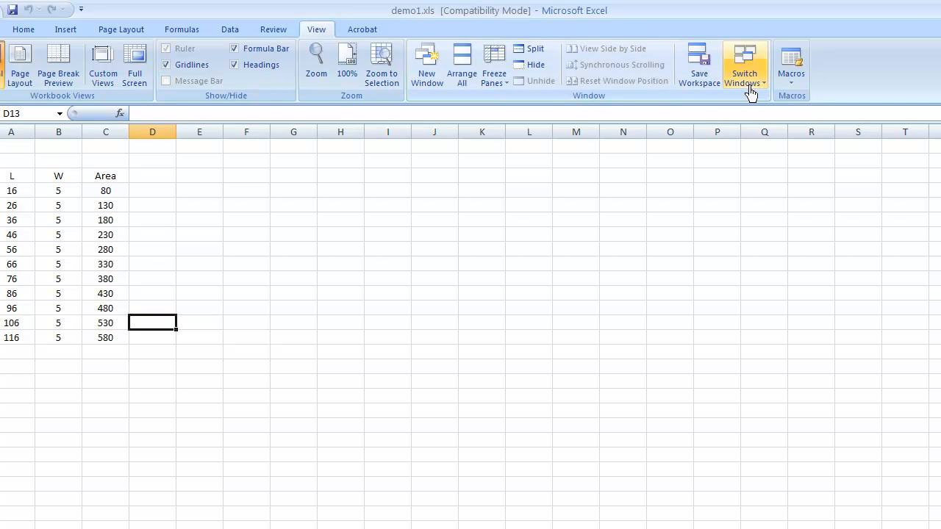
# - Open the Demo1 macro code for editing and set the DataSeries Step value to .5
pyautogui.click(790, 86)
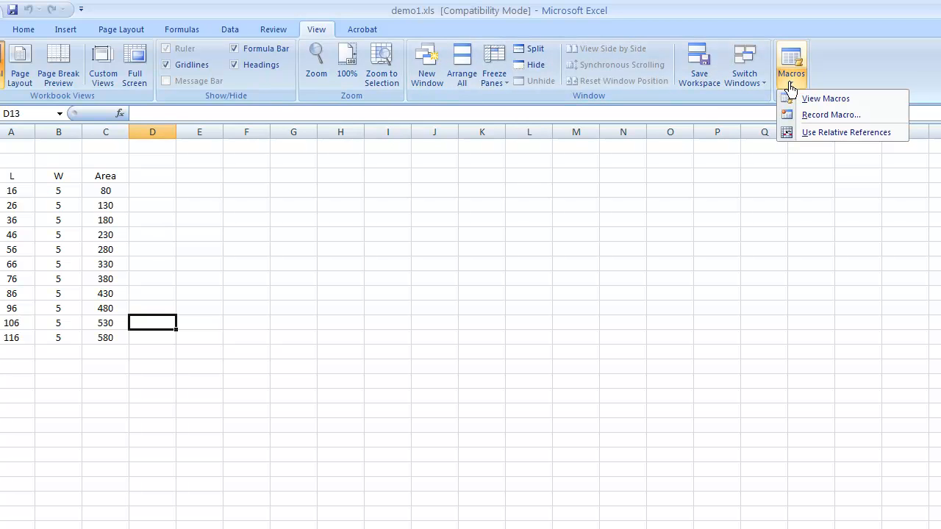
pyautogui.click(795, 103)
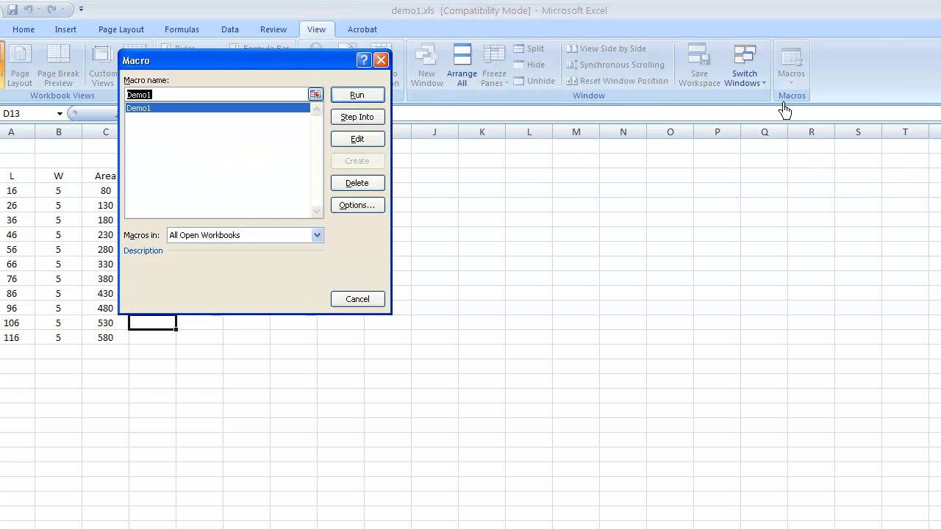
pyautogui.click(360, 140)
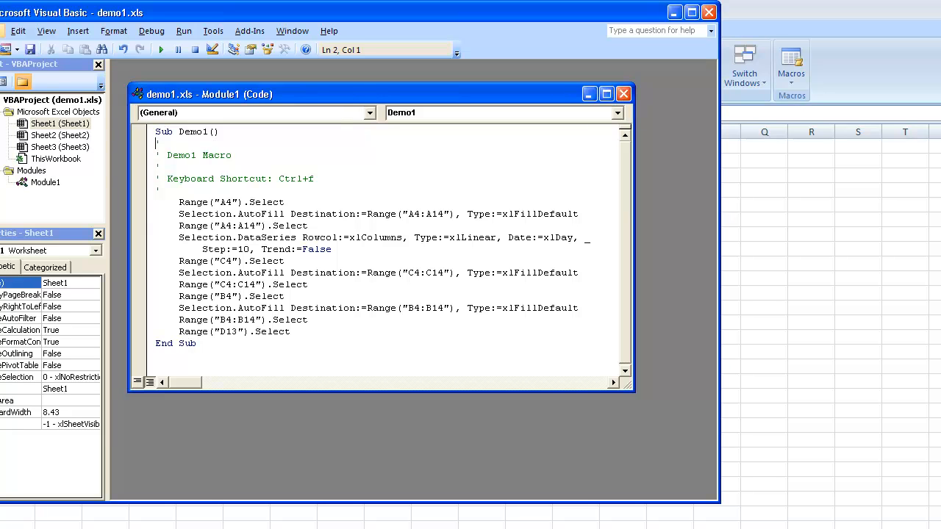
pyautogui.click(1, 31)
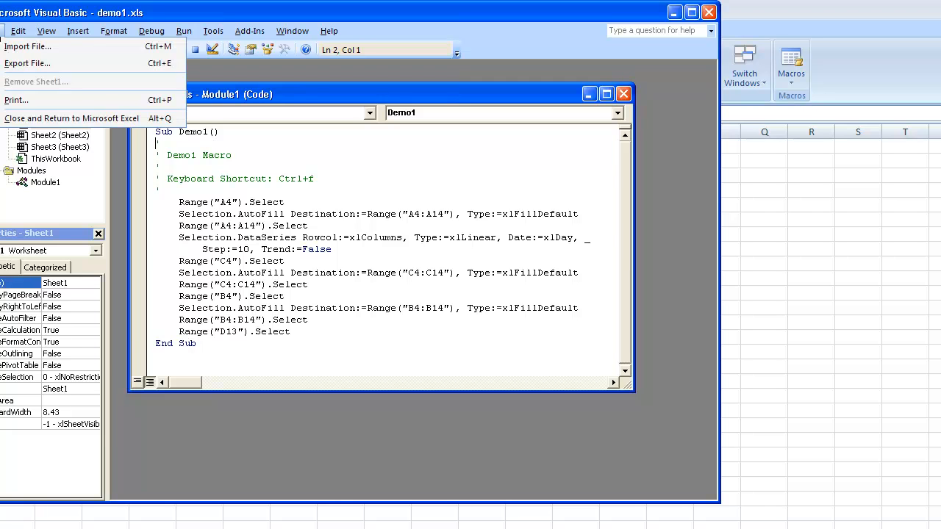
pyautogui.click(258, 158)
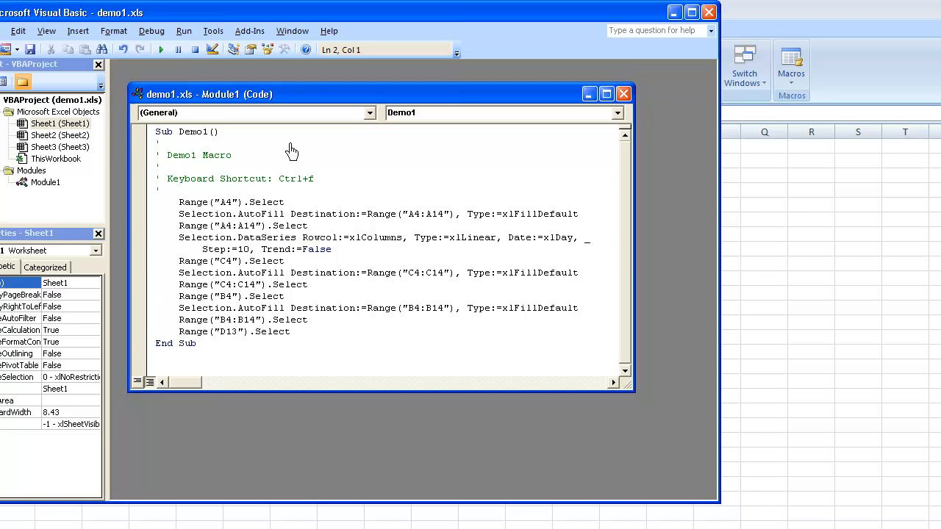
pyautogui.click(250, 253)
pyautogui.press('BackSpace')
pyautogui.press('BackSpace')
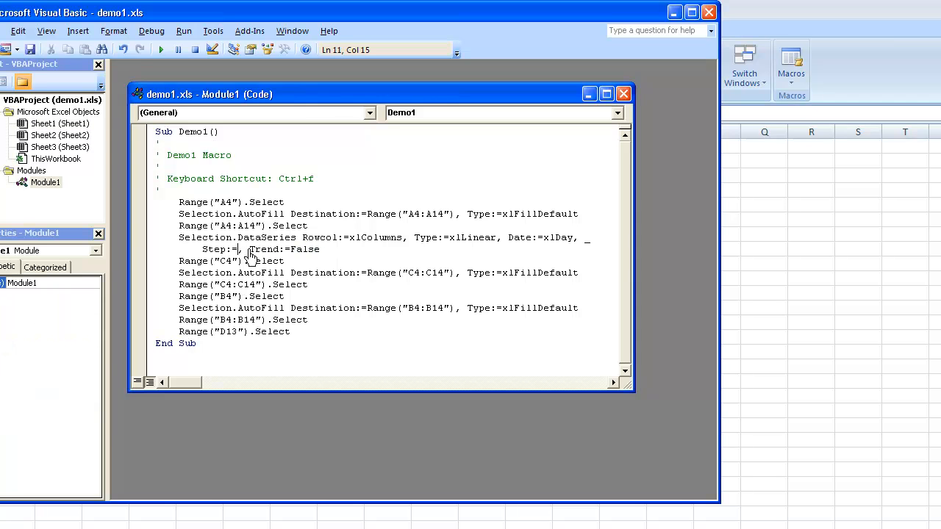
pyautogui.write('.5')
# - Return from the Visual Basic editor to Excel and rerun the Demo1 macro with the edited step
pyautogui.click(2, 31)
pyautogui.click(20, 119)
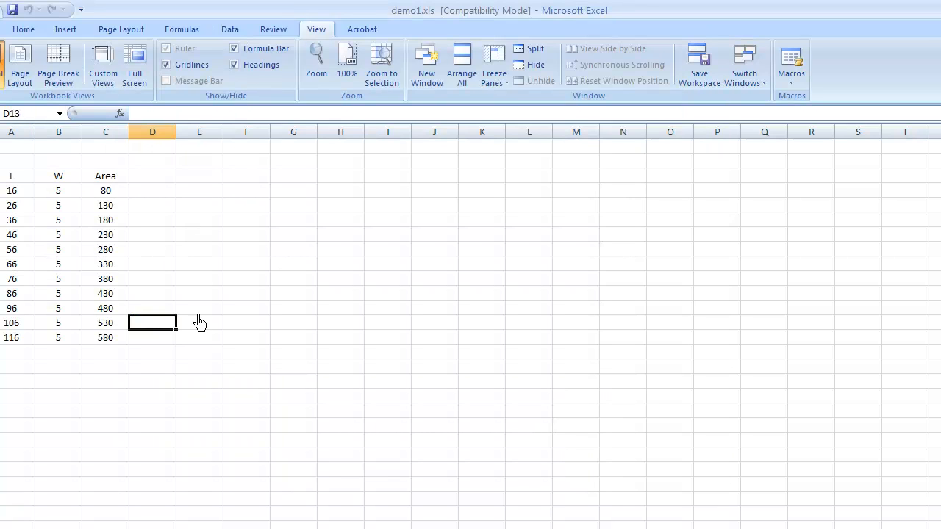
pyautogui.click(258, 241)
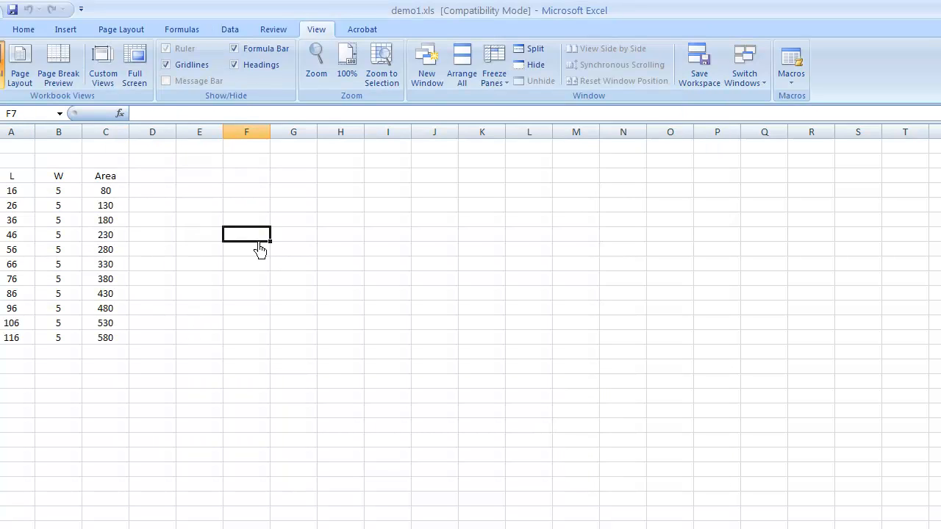
pyautogui.hotkey('ctrl', 'a')
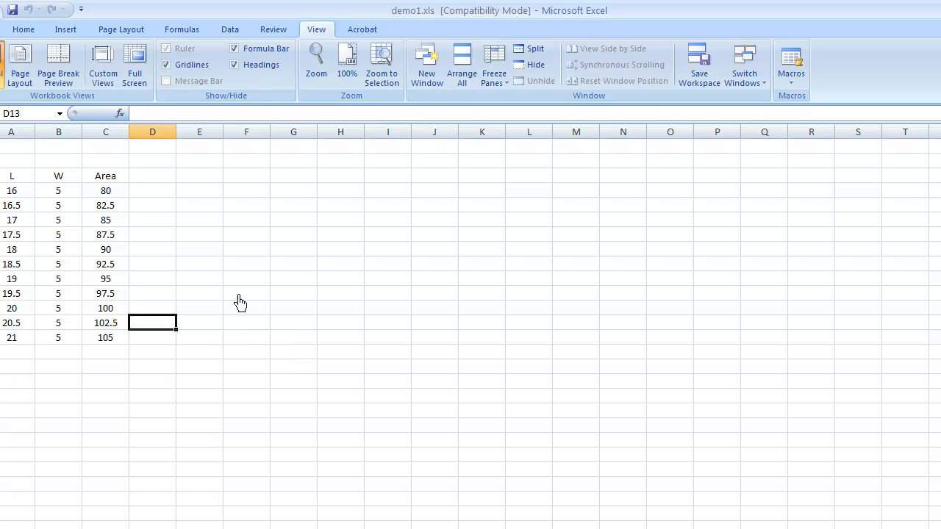
pyautogui.moveTo(10, 181); pyautogui.dragTo(119, 196)
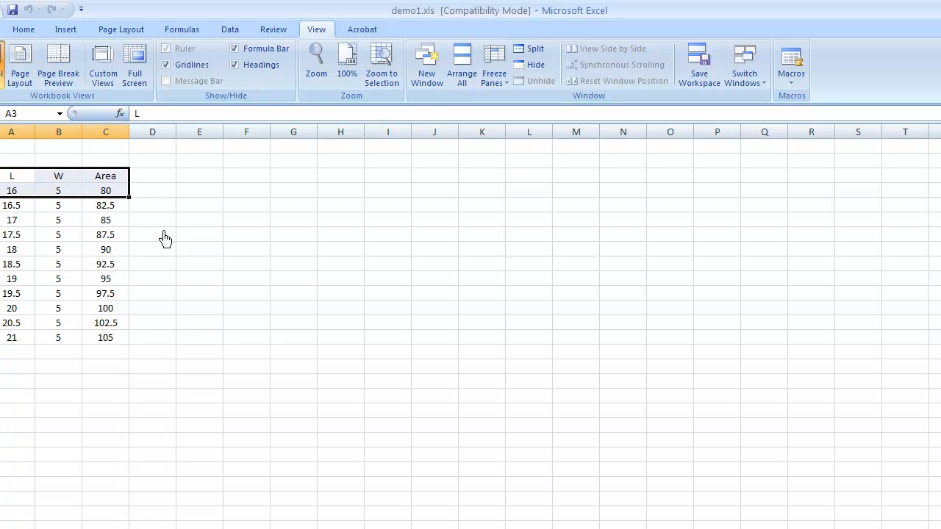
pyautogui.moveTo(10, 183); pyautogui.dragTo(122, 342)
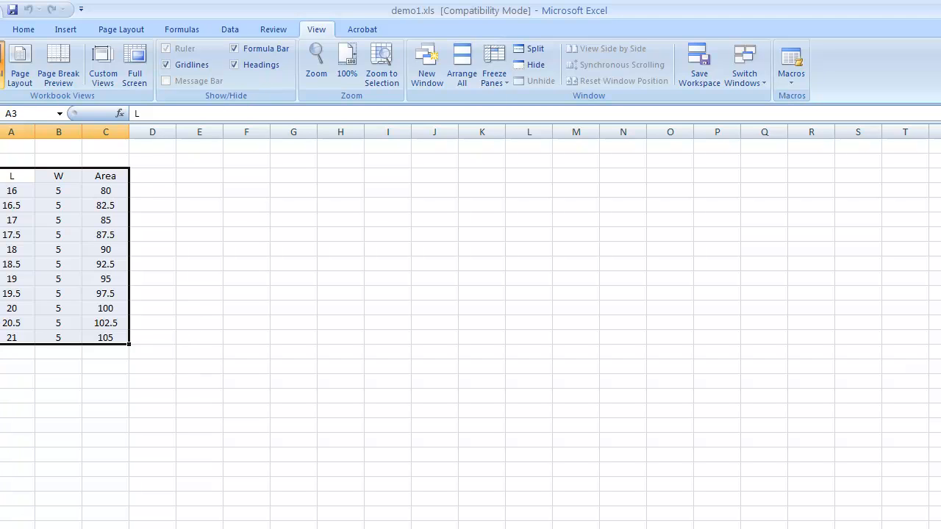
# - Start a new Microsoft Word document and enter the line "View of my macros", followed by a new line
pyautogui.press('super')
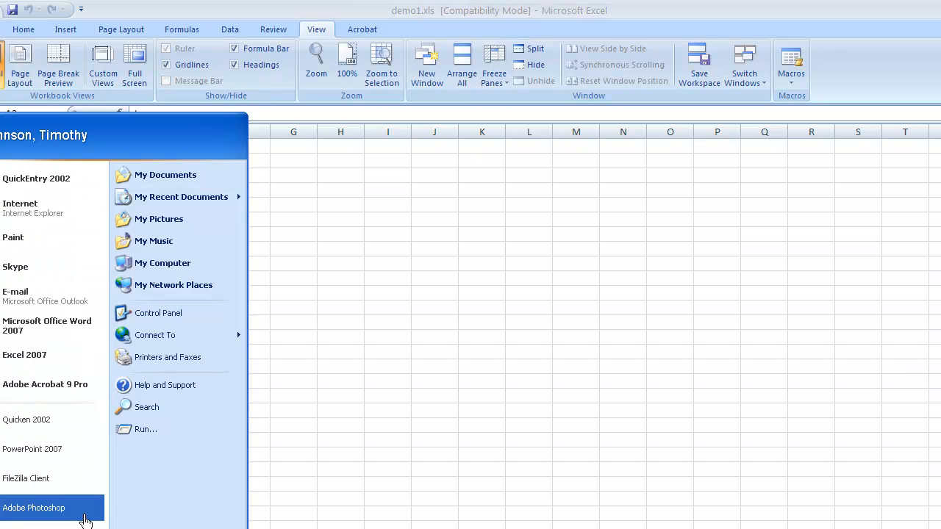
pyautogui.click(87, 341)
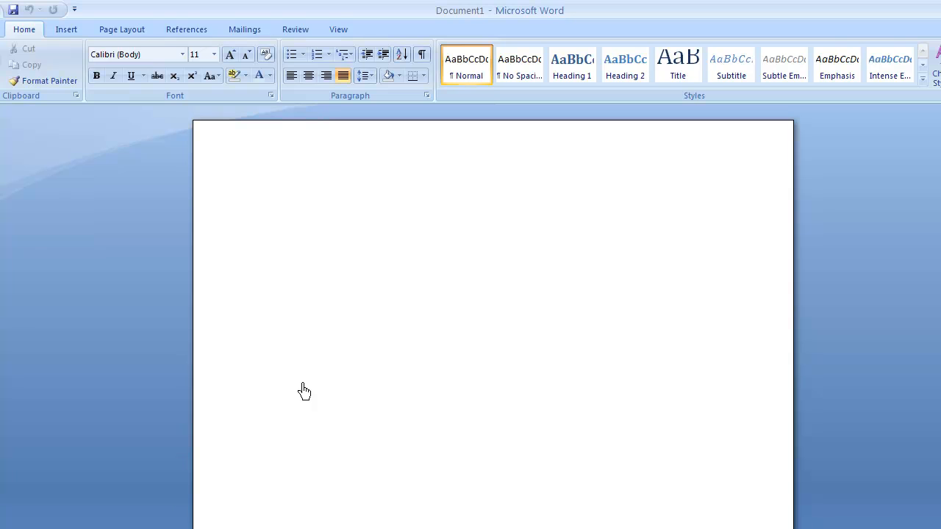
pyautogui.write('view of my macros')
pyautogui.press('Return')
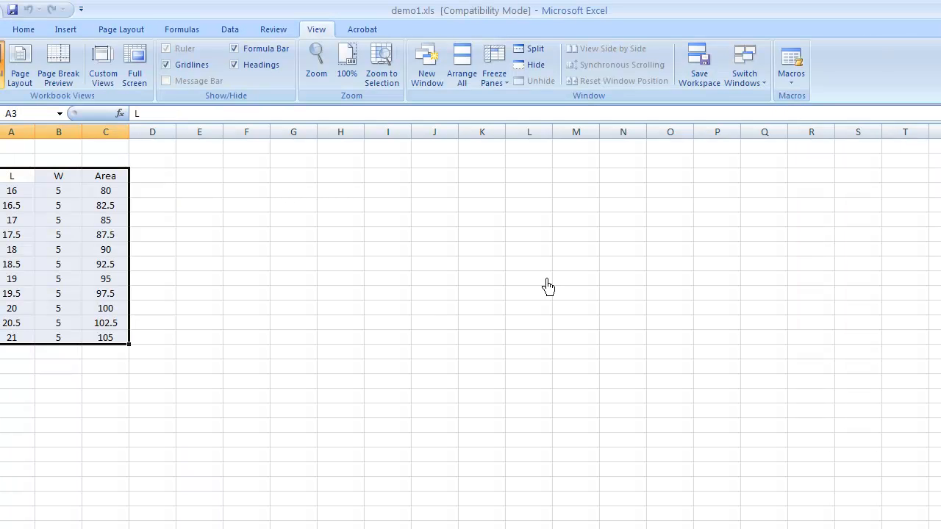
# - In Excel, clear the cells A5:C15 below the first data row of the L, W and Area table
pyautogui.click(242, 294)
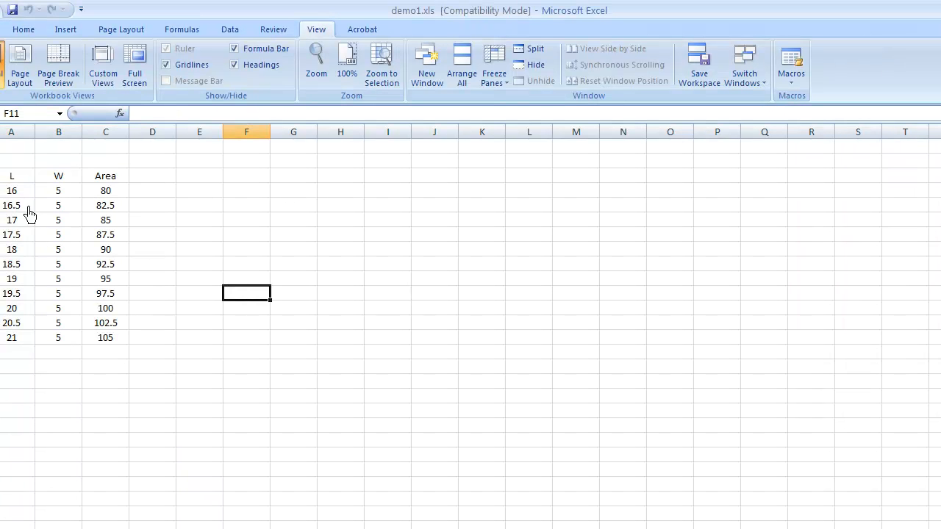
pyautogui.moveTo(8, 209); pyautogui.dragTo(115, 353)
pyautogui.press('Delete')
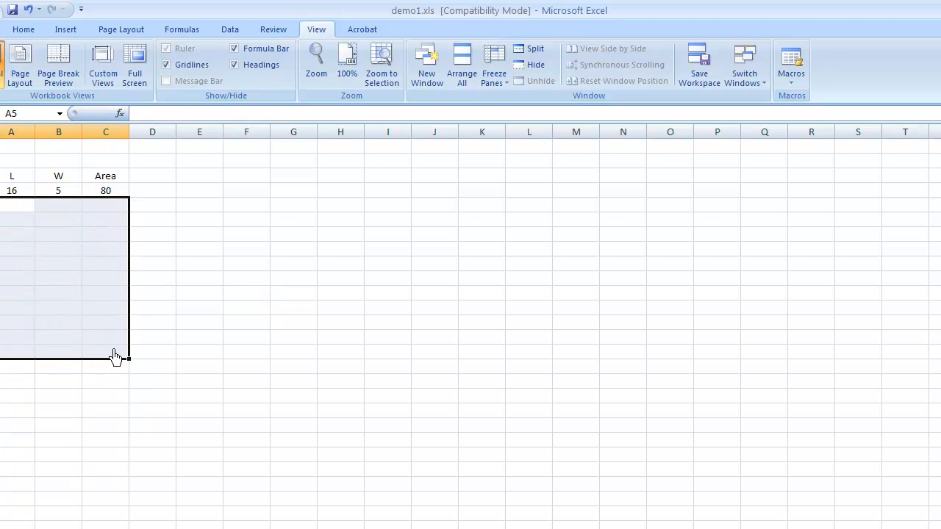
pyautogui.click(214, 234)
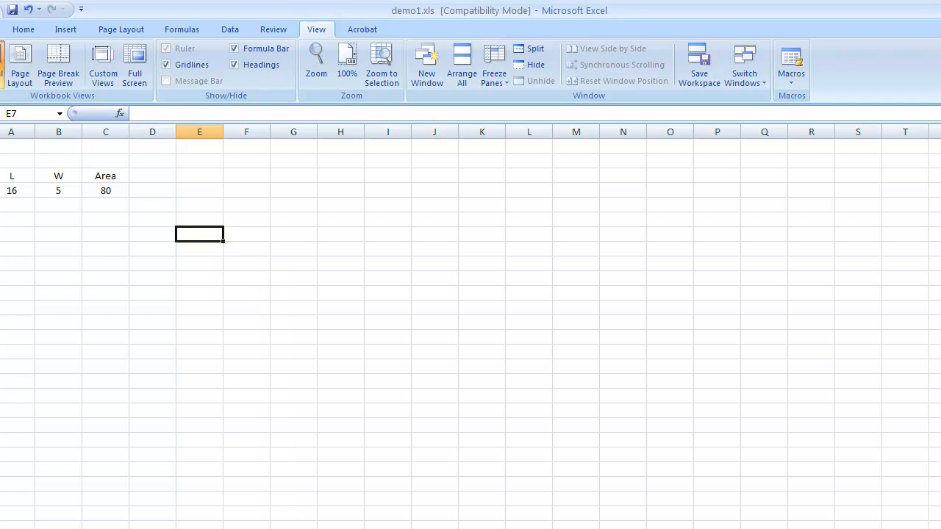
# - Open Paint and paste a screenshot of the Excel window into the blank image
pyautogui.press('super')
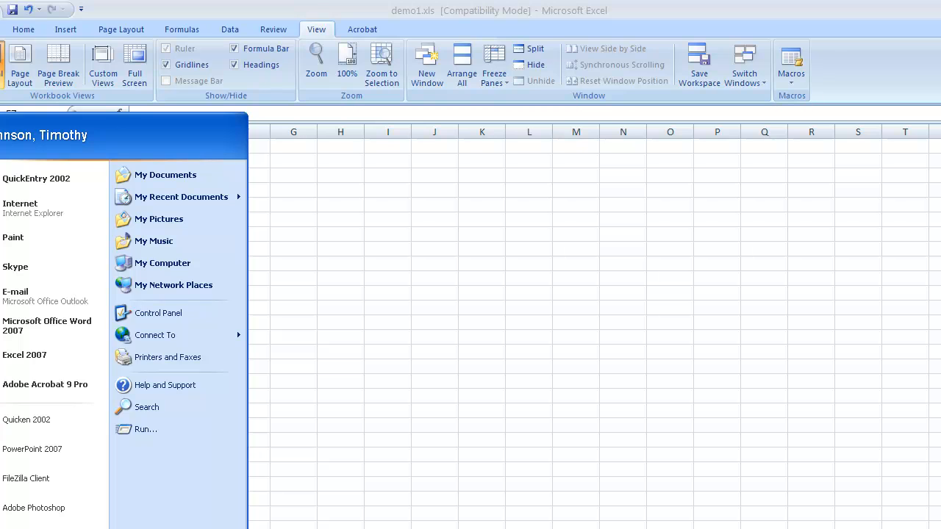
pyautogui.click(14, 245)
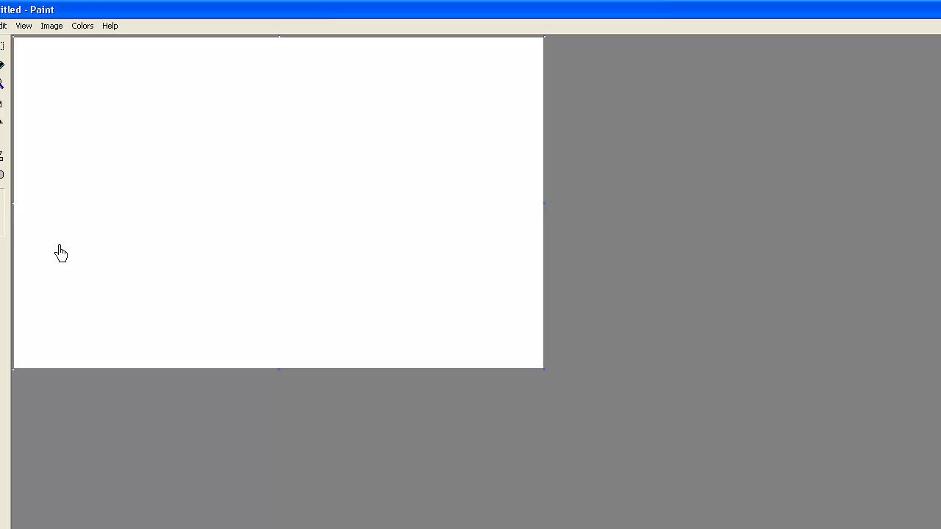
pyautogui.hotkey('alt', 'Tab')
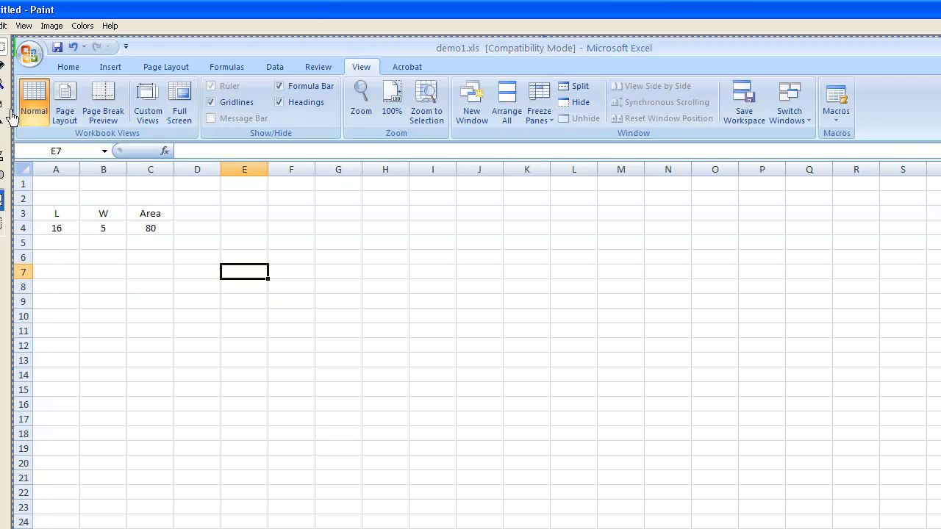
# - Copy the screenshot's upper-left region down to row 10 and across into column F, and paste it below the heading in Word
pyautogui.click(2, 55)
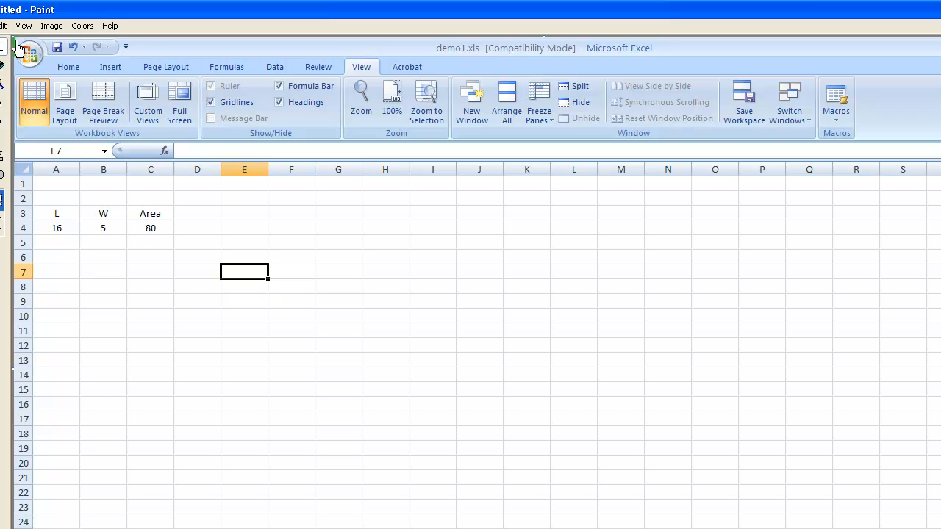
pyautogui.moveTo(15, 41)
pyautogui.mouseDown()
pyautogui.moveTo(94, 206)
pyautogui.moveTo(302, 325)
pyautogui.mouseUp()
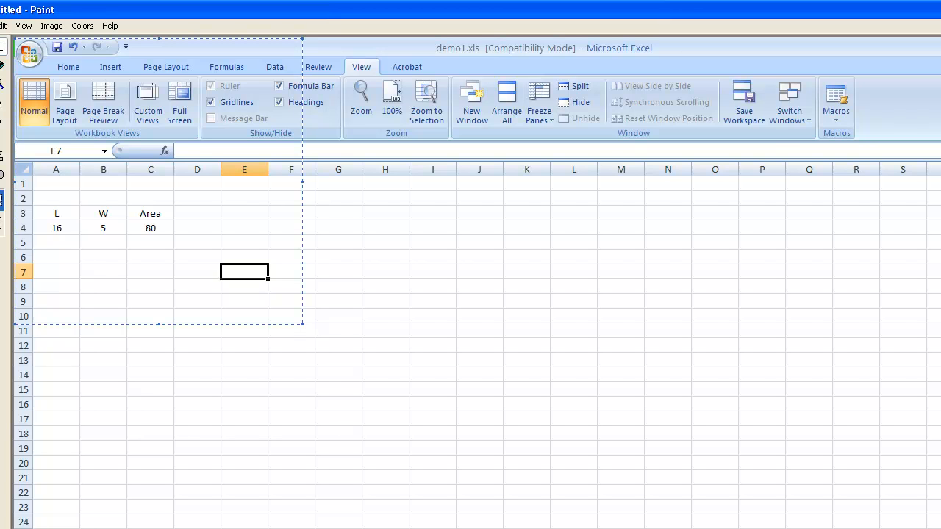
pyautogui.hotkey('alt', 'Tab')
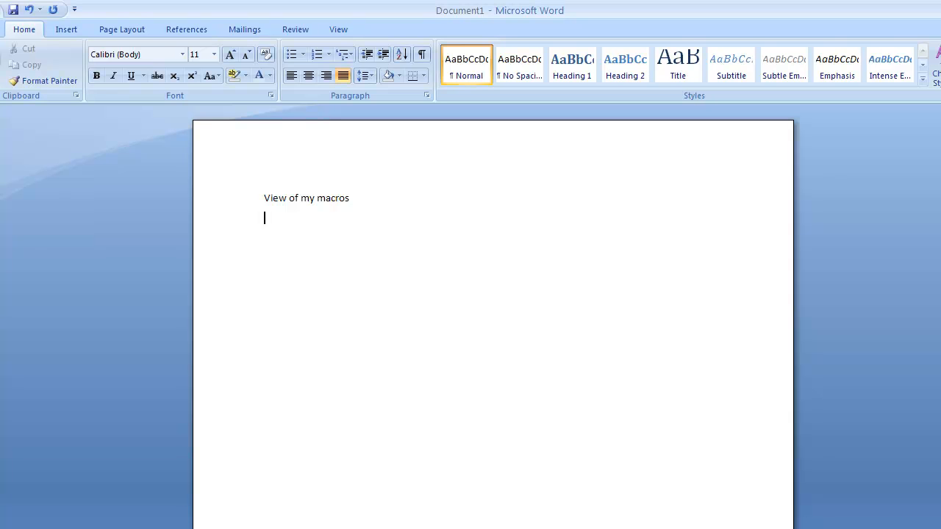
pyautogui.hotkey('ctrl', 'v')
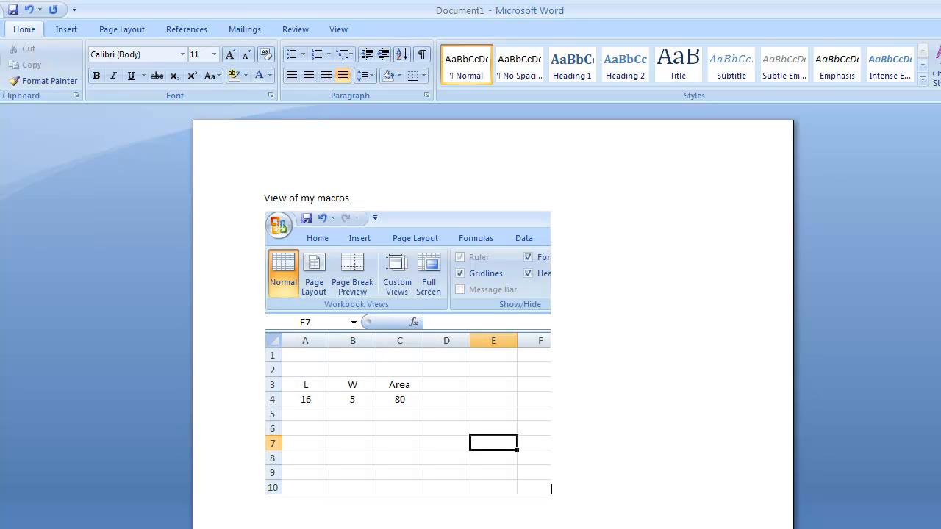
# - Insert the caption "Figure 1 View of beginning of macro" below the pasted worksheet picture
pyautogui.click(474, 428)
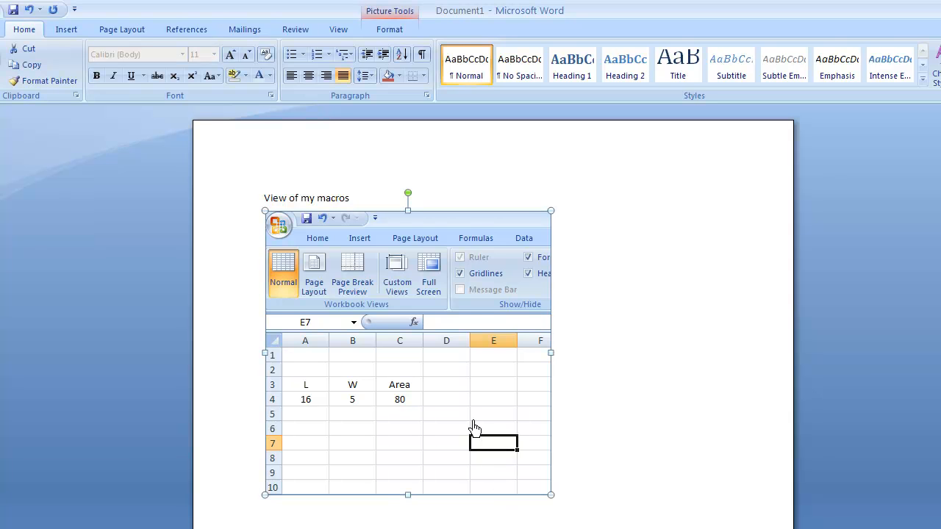
pyautogui.rightClick(474, 428)
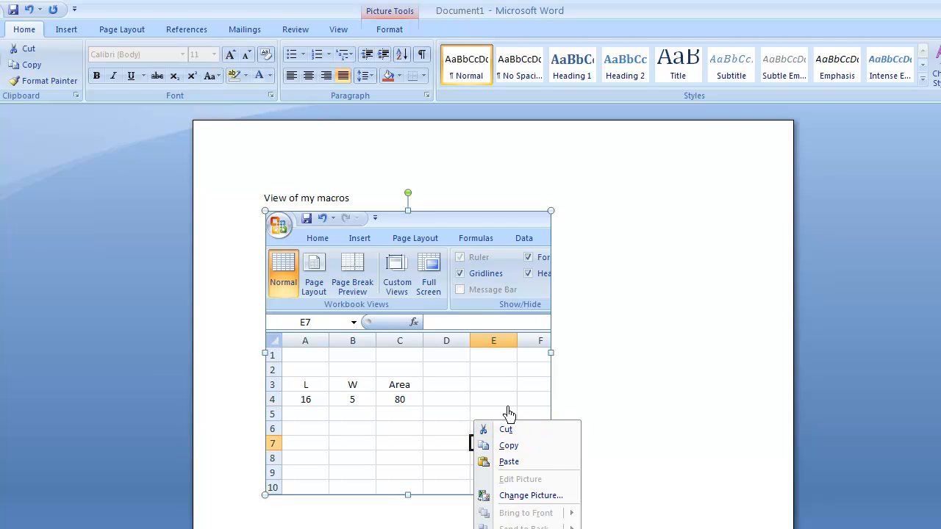
pyautogui.click(526, 228)
pyautogui.rightClick(526, 228)
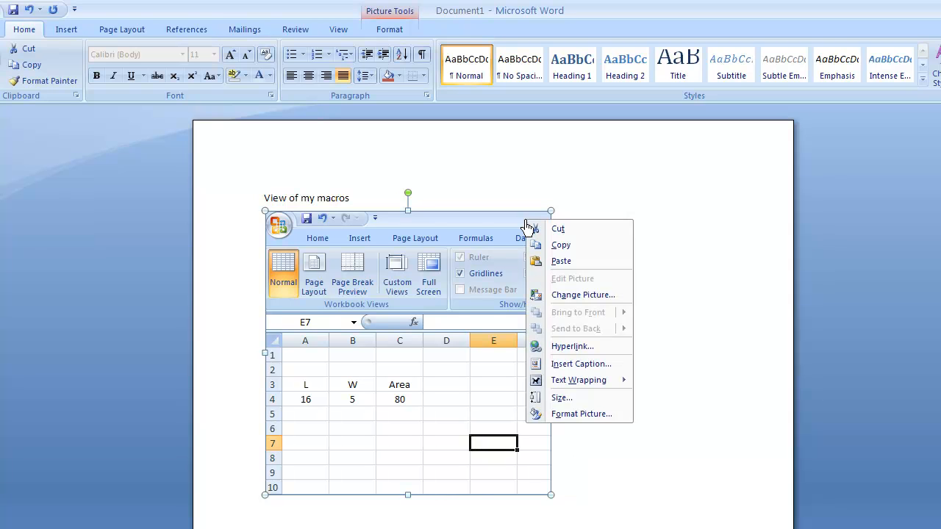
pyautogui.click(578, 370)
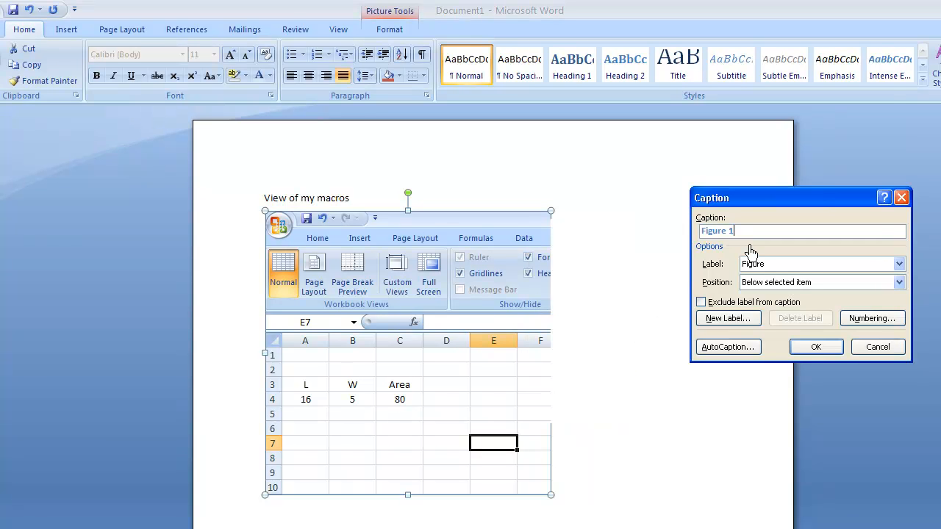
pyautogui.write('View of beginning of macro')
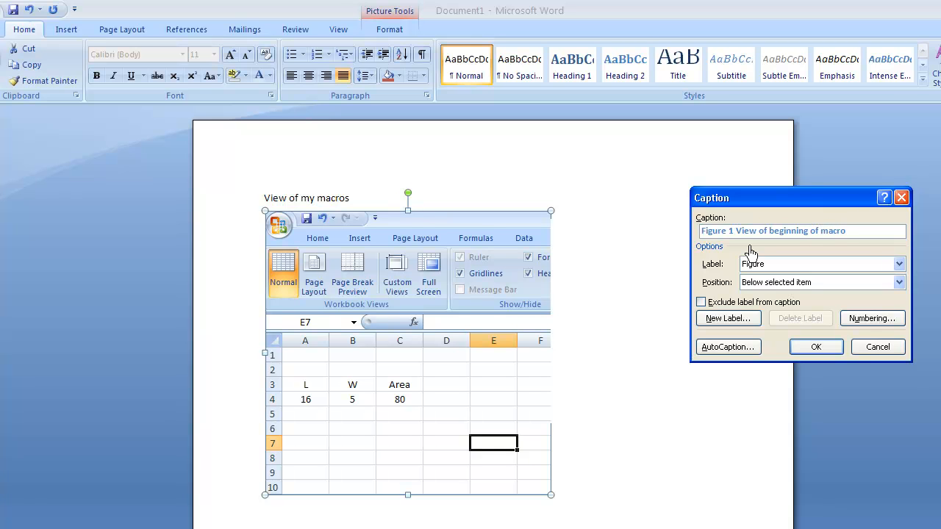
pyautogui.click(813, 347)
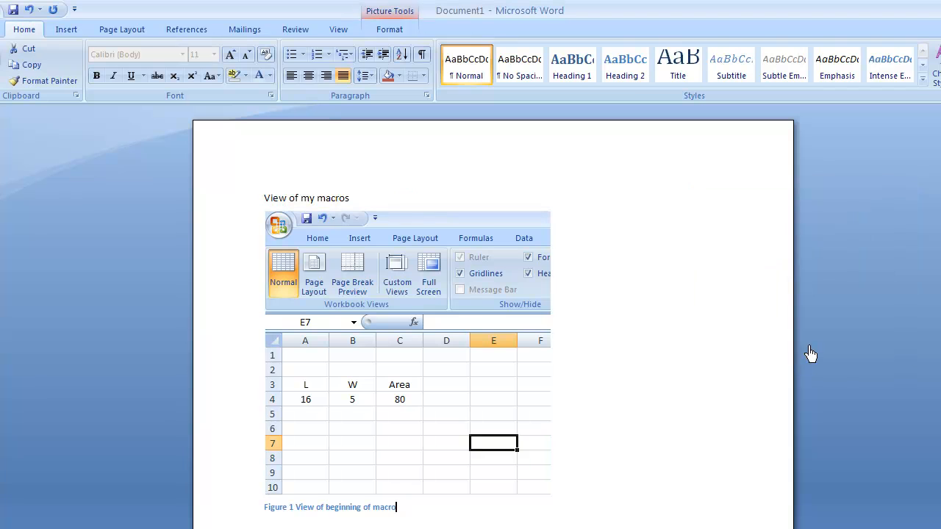
# - Change the font colour of the whole Figure 1 caption to Automatic black
pyautogui.click(237, 515)
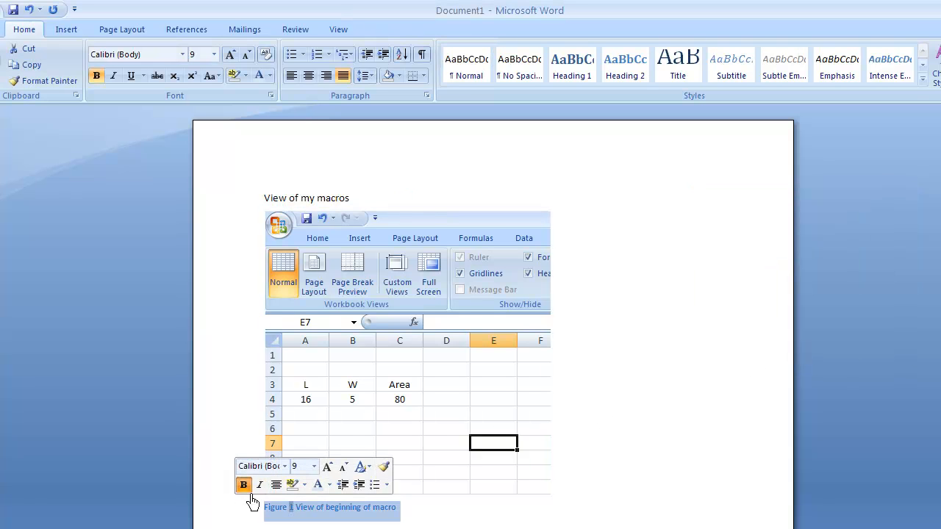
pyautogui.click(330, 485)
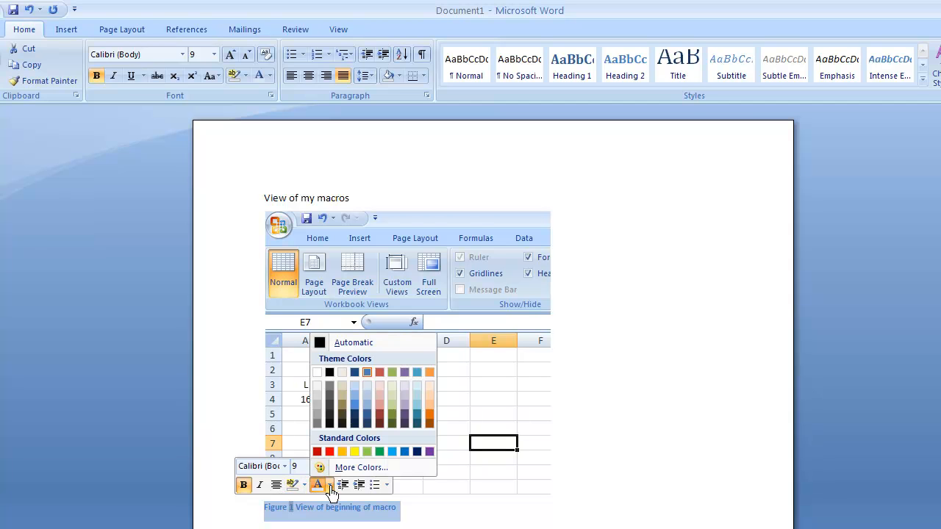
pyautogui.click(325, 348)
pyautogui.click(425, 517)
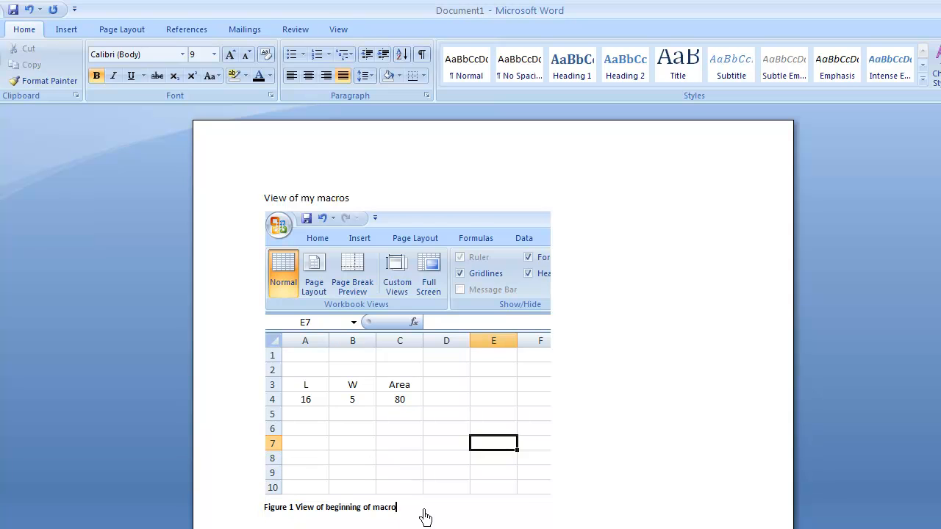
# - Centre the worksheet picture together with its Figure 1 caption on the page
pyautogui.moveTo(240, 474); pyautogui.dragTo(247, 508)
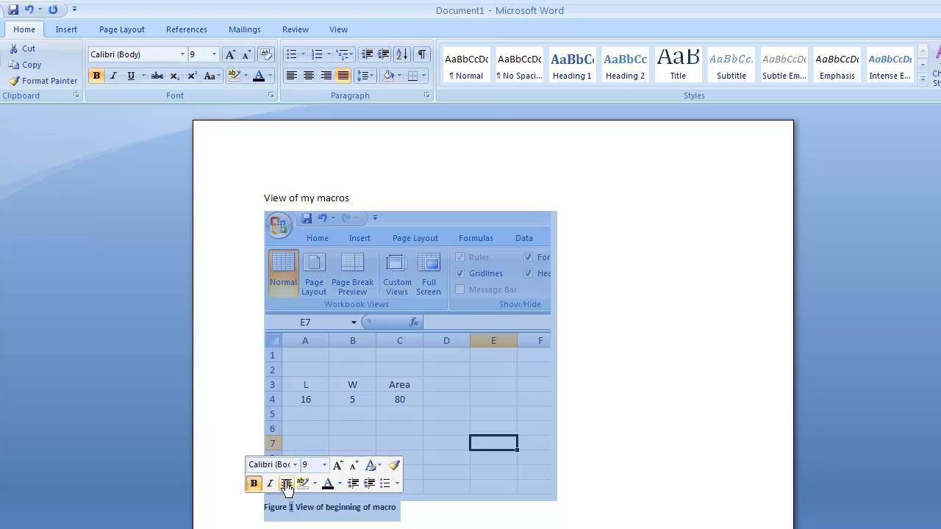
pyautogui.click(286, 485)
pyautogui.click(287, 388)
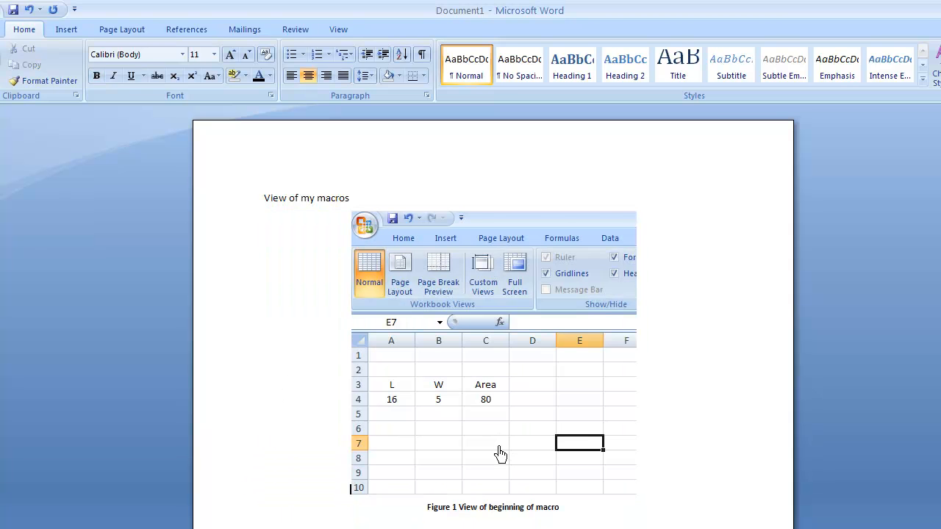
# - Add a new line reading "View after running the macro" below the Figure 1 caption
pyautogui.click(586, 520)
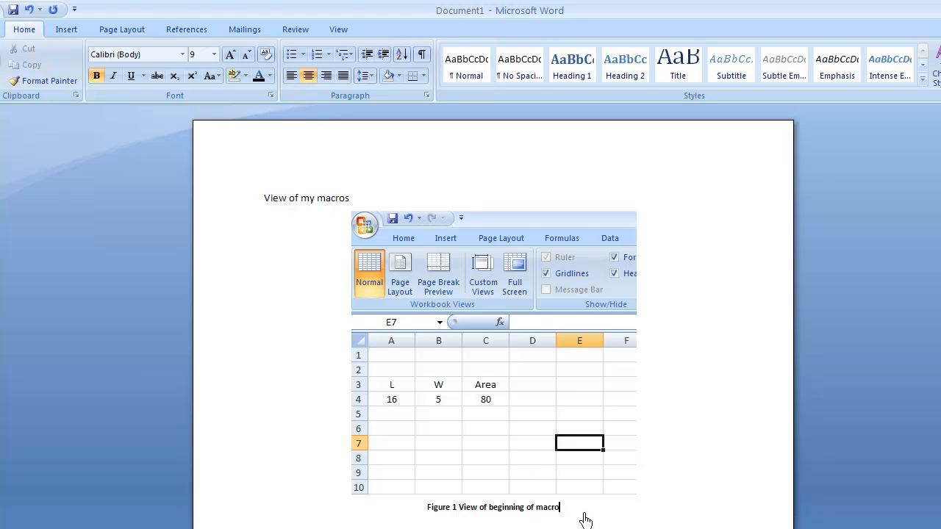
pyautogui.press('Return')
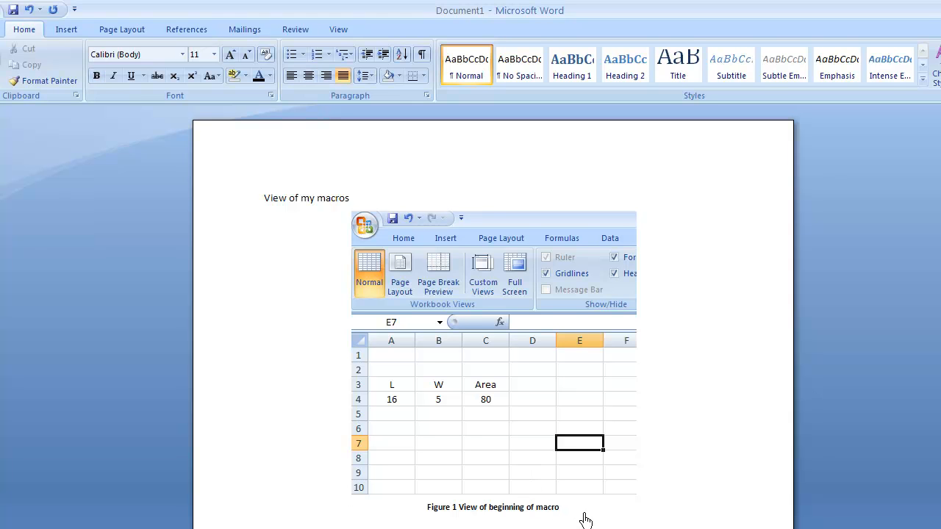
pyautogui.write('View after running the macro')
# - Save the document in My Documents as View of my macros.docx
pyautogui.click(14, 13)
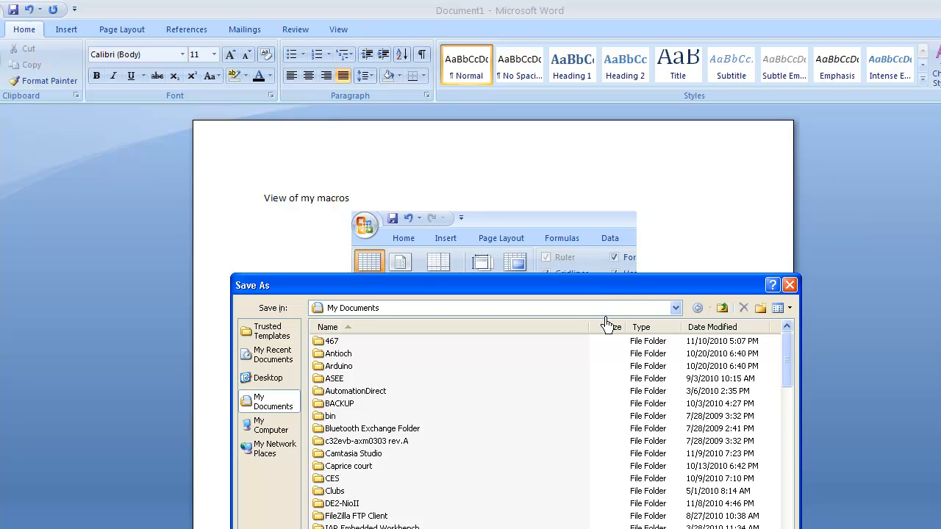
pyautogui.moveTo(625, 288); pyautogui.dragTo(640, 159)
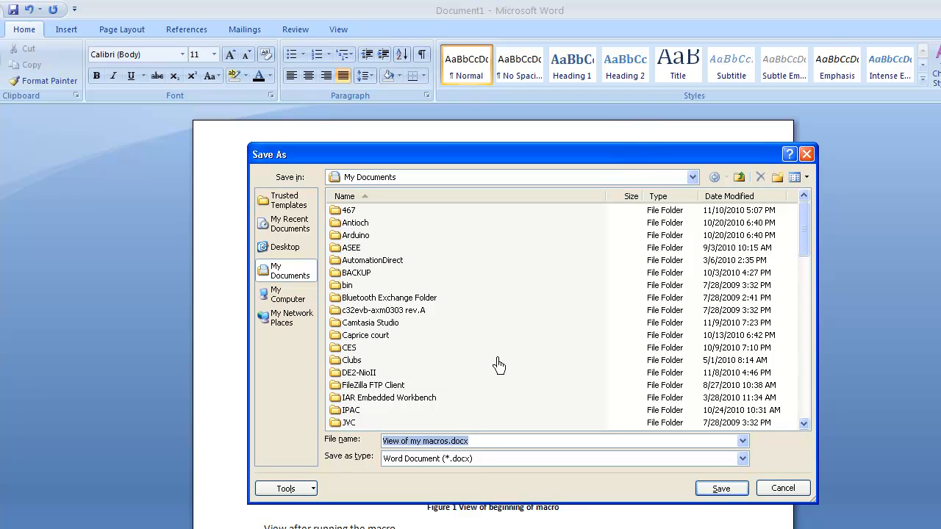
pyautogui.click(721, 489)
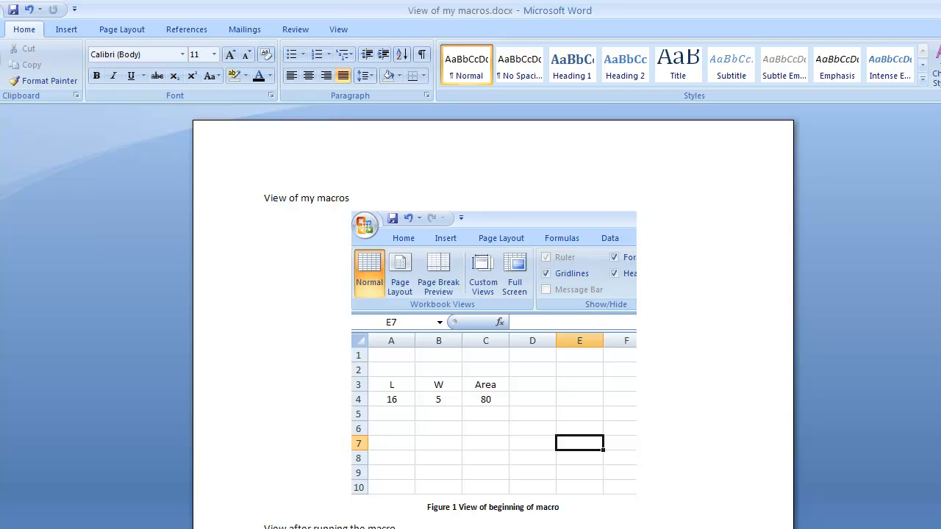
# - In Paint, clear the old screenshot and paste the new Excel screenshot showing the macro's filled-in rows
pyautogui.click(316, 527)
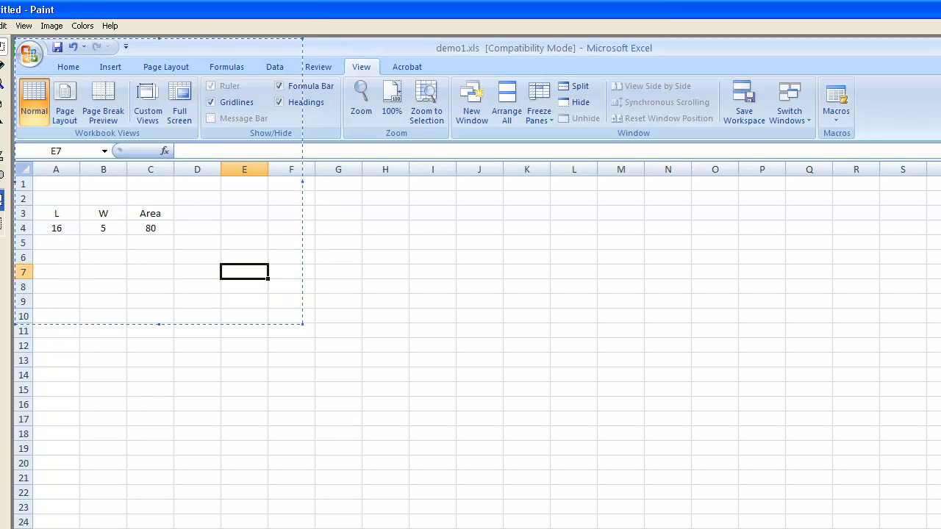
pyautogui.click(0, 25)
pyautogui.moveTo(2, 26)
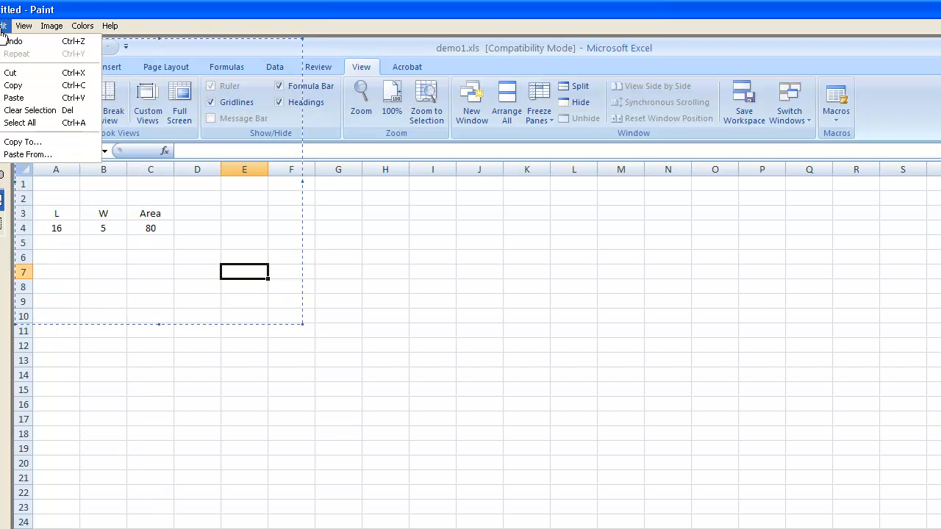
pyautogui.click(31, 122)
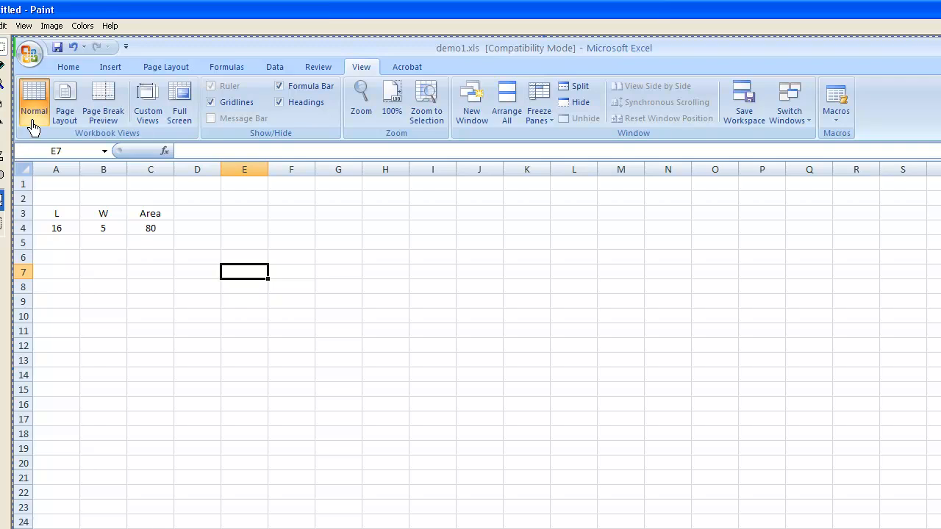
pyautogui.press('Delete')
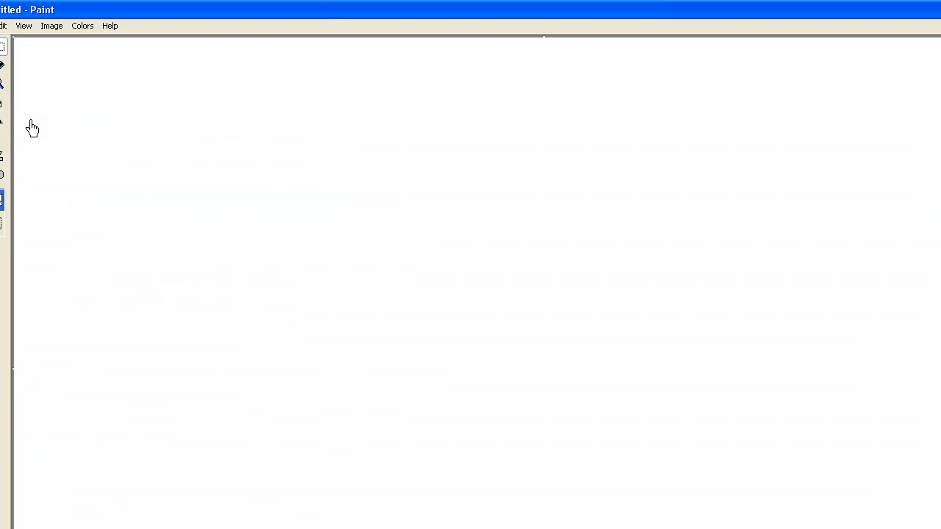
pyautogui.hotkey('ctrl', 'v')
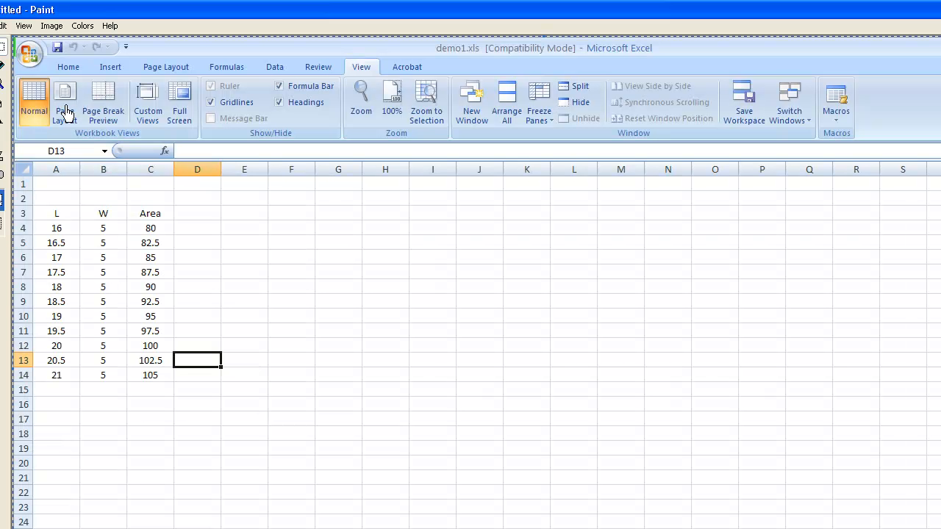
# - Copy the new screenshot's upper-left region down past row 15 and into column E, and paste it into the Word document
pyautogui.click(8, 59)
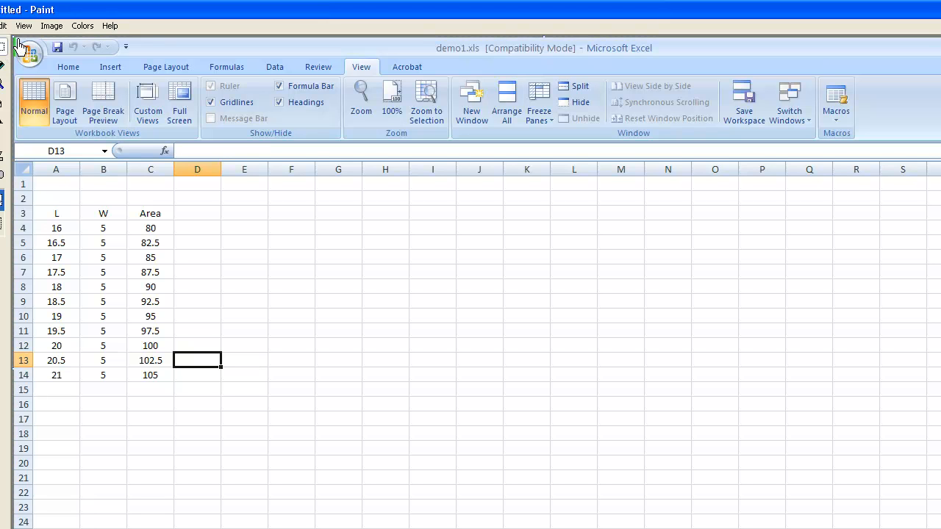
pyautogui.moveTo(16, 39)
pyautogui.mouseDown()
pyautogui.moveTo(159, 243)
pyautogui.moveTo(245, 425)
pyautogui.moveTo(255, 401)
pyautogui.mouseUp()
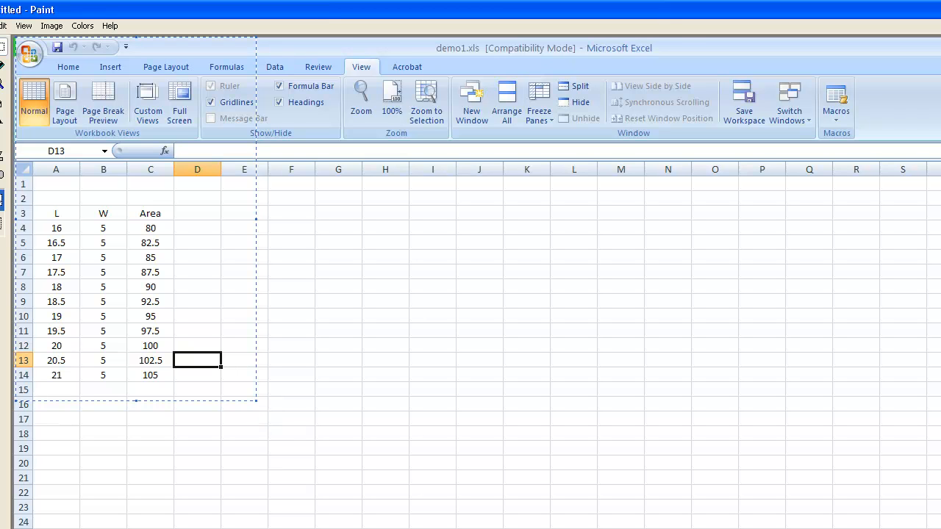
pyautogui.hotkey('alt', 'Tab')
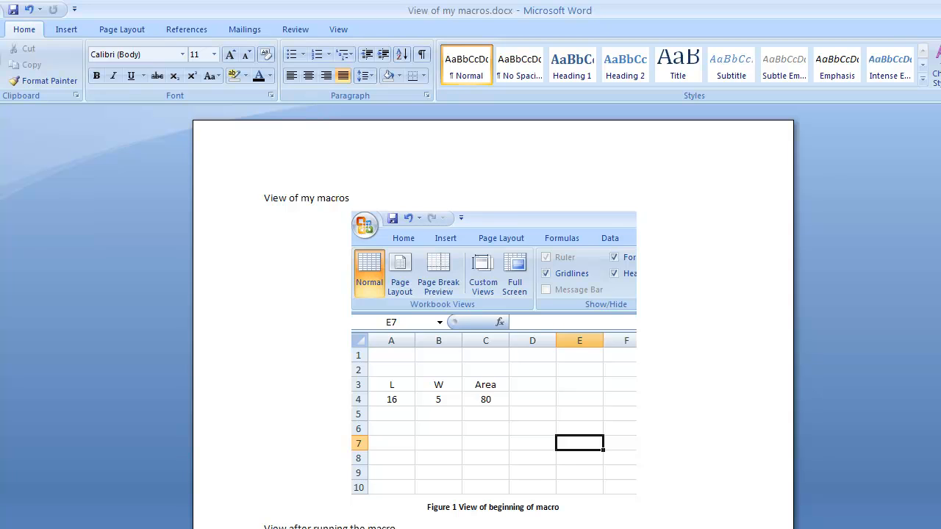
pyautogui.scroll(-10, 493, 316)
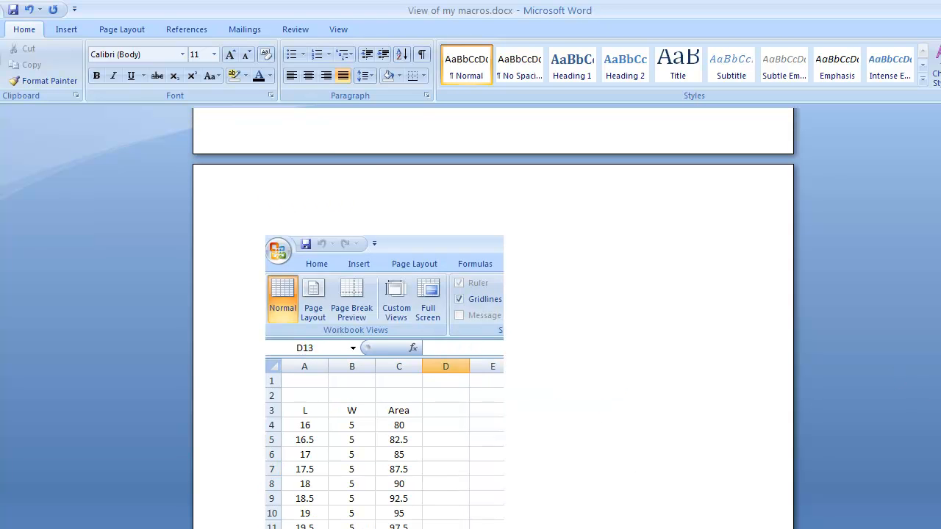
# - Shrink the Figure 1 picture slightly, keeping its proportions
pyautogui.scroll(10, 493, 316)
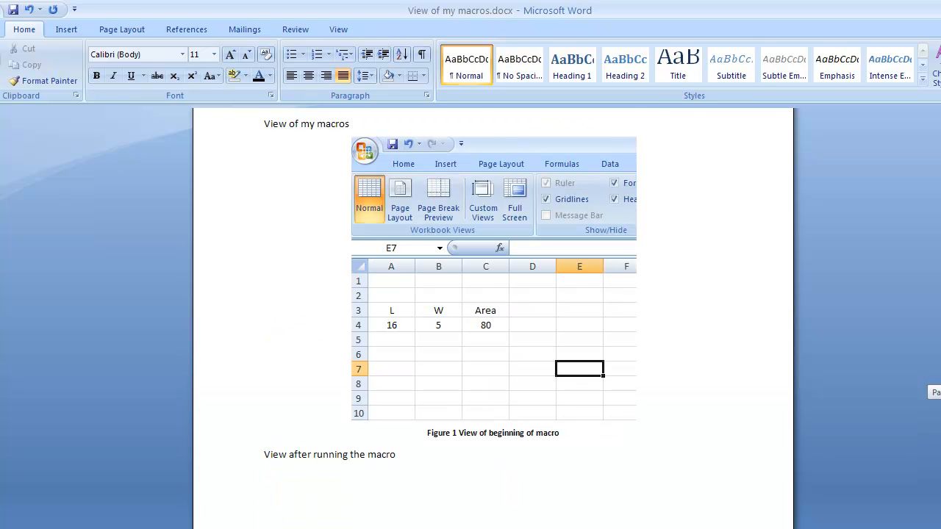
pyautogui.click(610, 200)
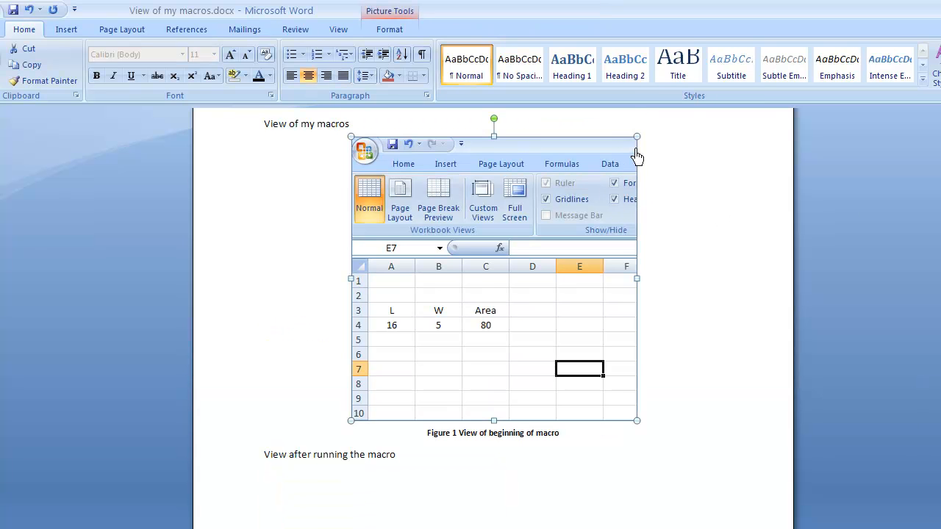
pyautogui.moveTo(636, 138); pyautogui.dragTo(606, 185)
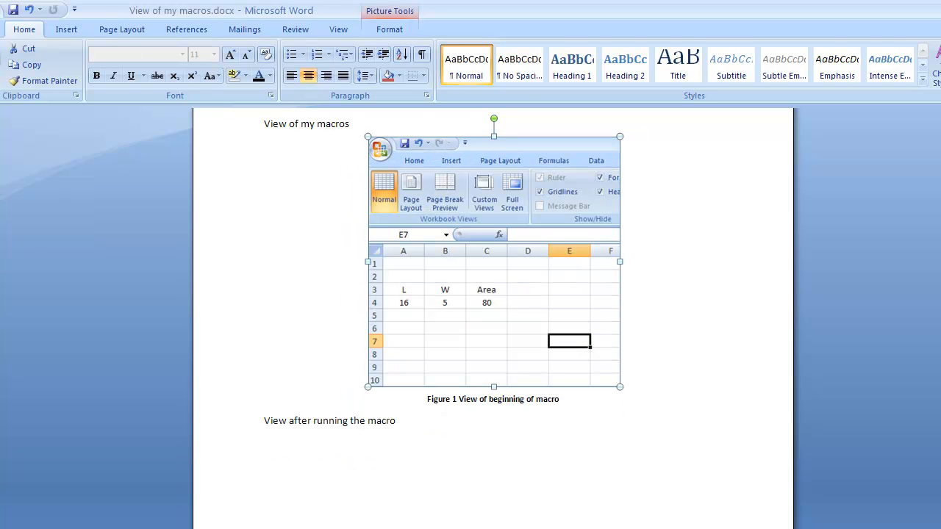
# - Shrink the second worksheet picture proportionally to about three quarters of its size so it fits under its heading on the first page
pyautogui.scroll(-7, 493, 316)
pyautogui.scroll(-10, 492, 316)
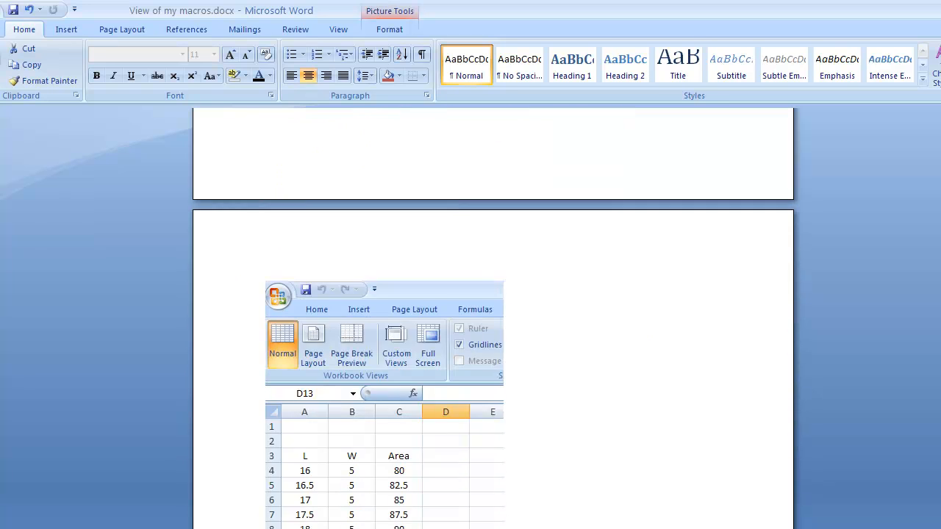
pyautogui.scroll(-3, 493, 317)
pyautogui.click(469, 509)
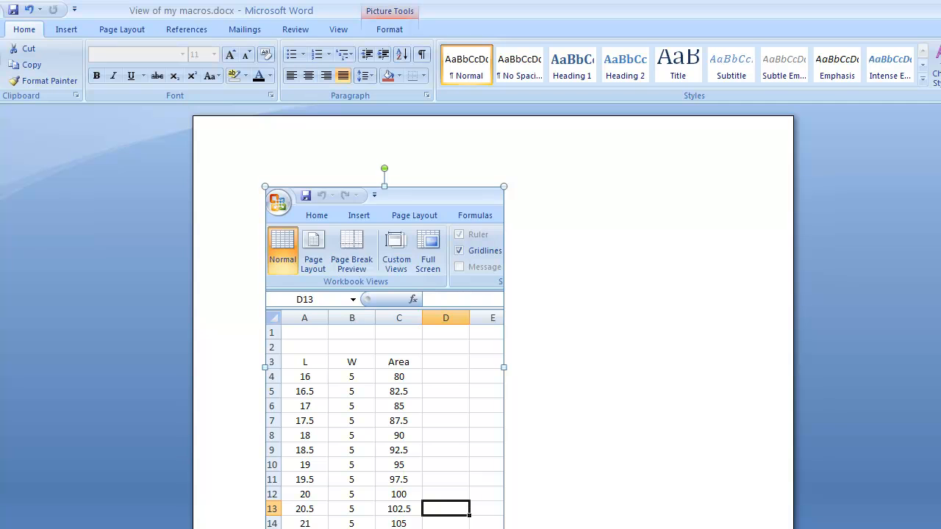
pyautogui.moveTo(504, 528); pyautogui.dragTo(447, 461)
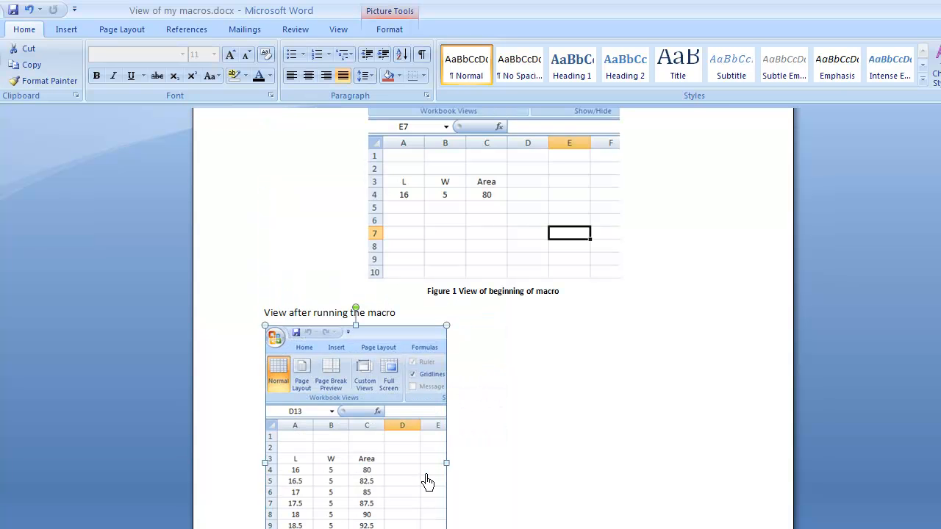
# - Insert the caption "Figure 2 After running my macro" below the second worksheet picture
pyautogui.rightClick(428, 482)
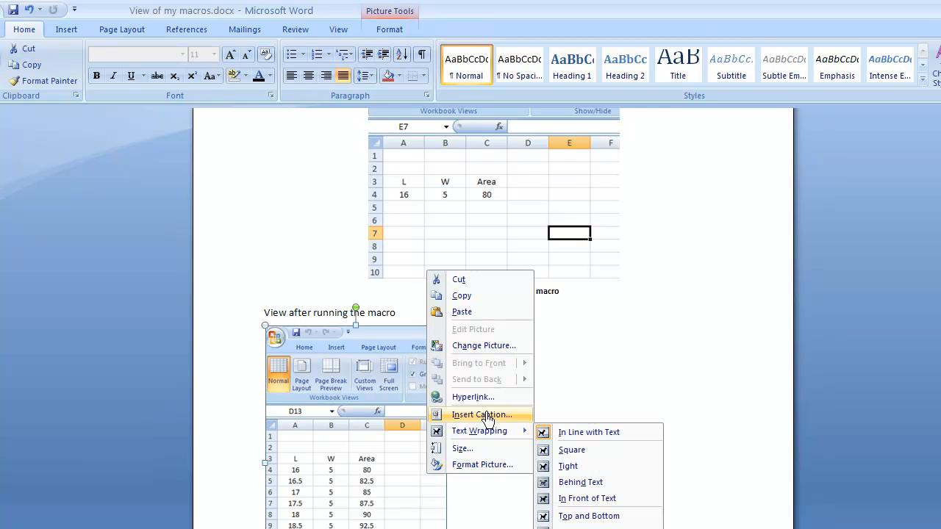
pyautogui.click(485, 415)
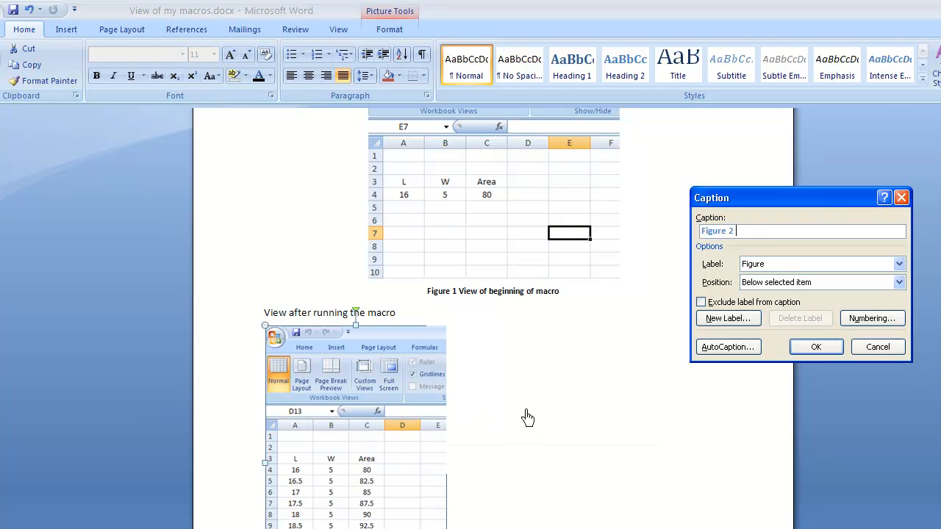
pyautogui.write('Afer')
pyautogui.press('BackSpace')
pyautogui.press('BackSpace')
pyautogui.write('ter running y')
pyautogui.press('BackSpace')
pyautogui.write('my macro')
pyautogui.click(809, 347)
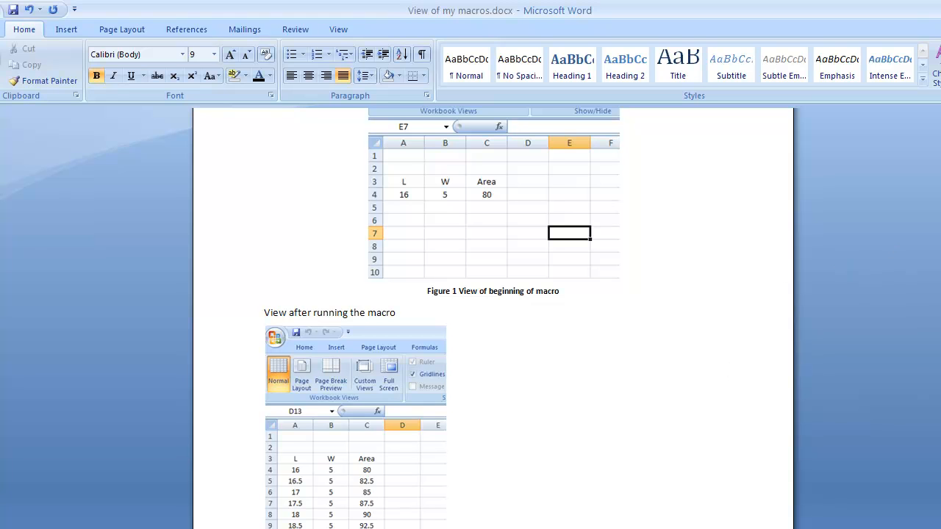
pyautogui.scroll(-3, 937, 448)
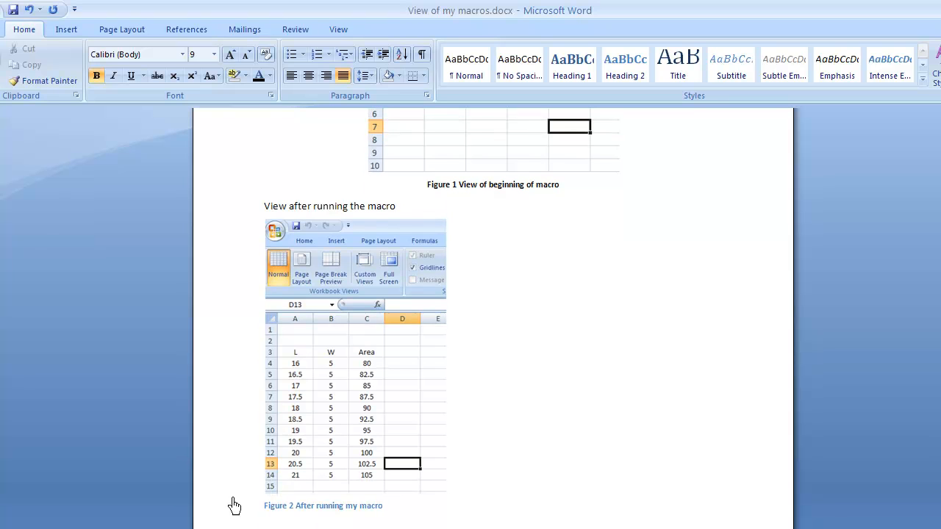
# - Center the Figure 2 picture together with its caption
pyautogui.moveTo(233, 507); pyautogui.dragTo(237, 451)
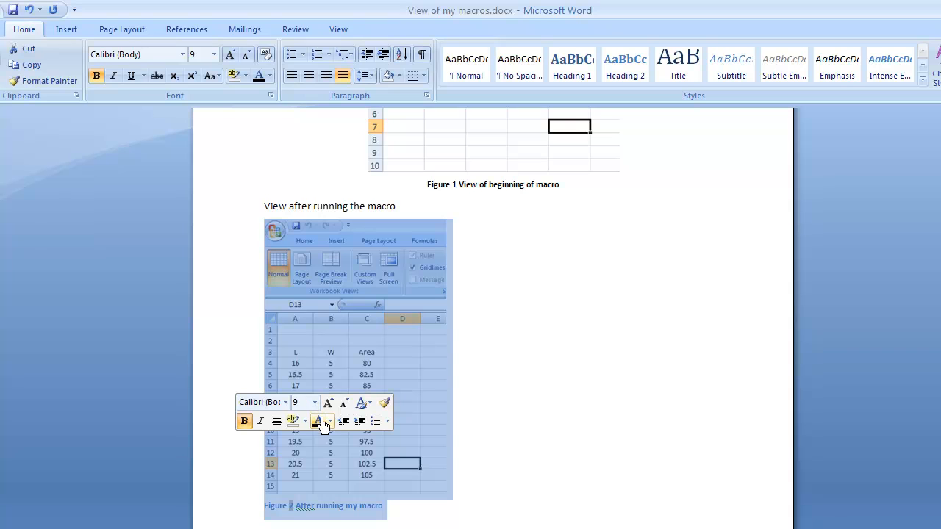
pyautogui.click(277, 422)
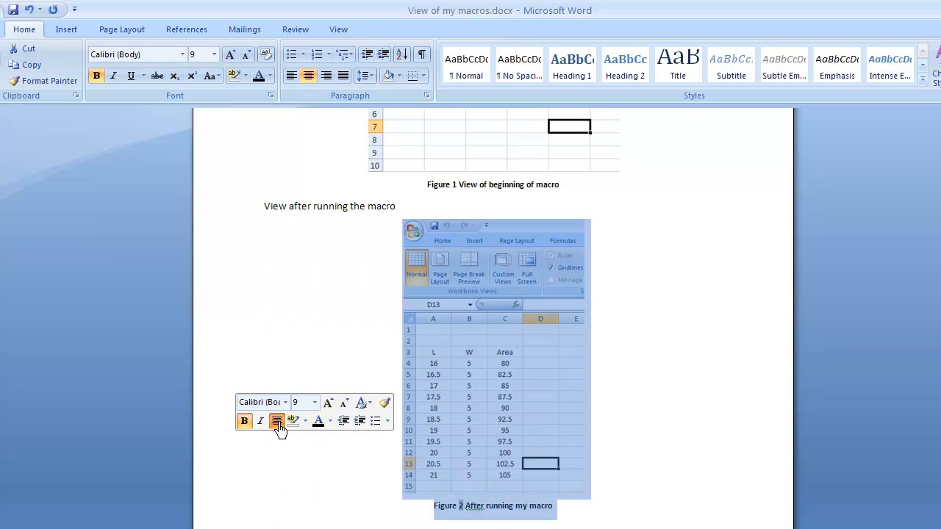
pyautogui.click(390, 458)
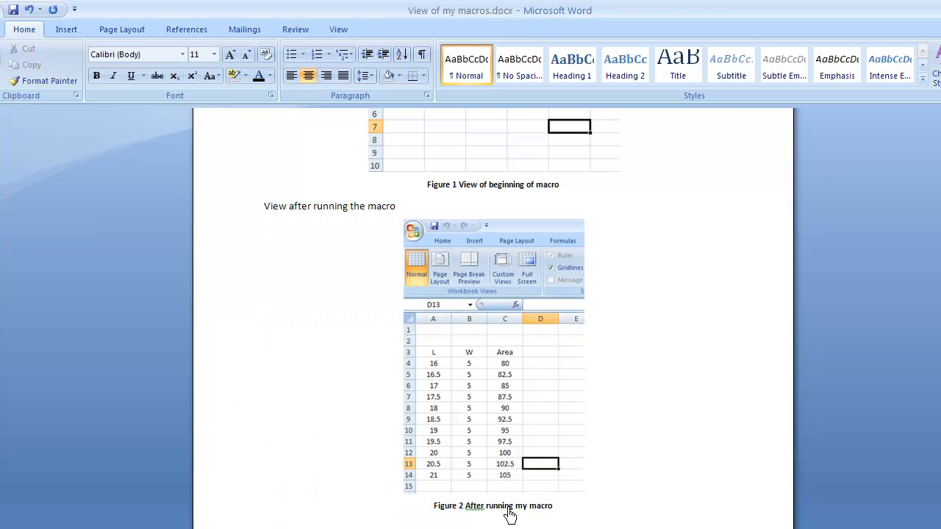
# - Add a new line below the Figure 2 caption and insert a page break there
pyautogui.click(636, 512)
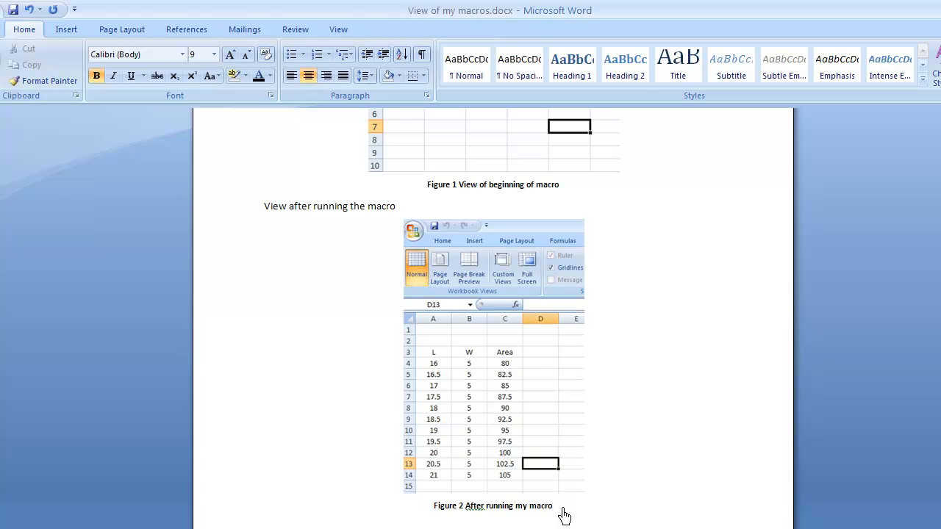
pyautogui.press('Return')
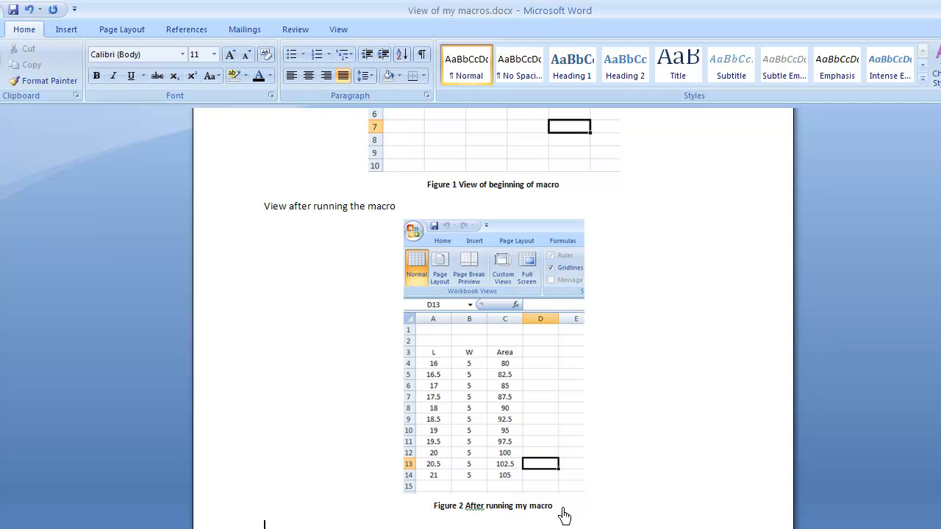
pyautogui.click(74, 33)
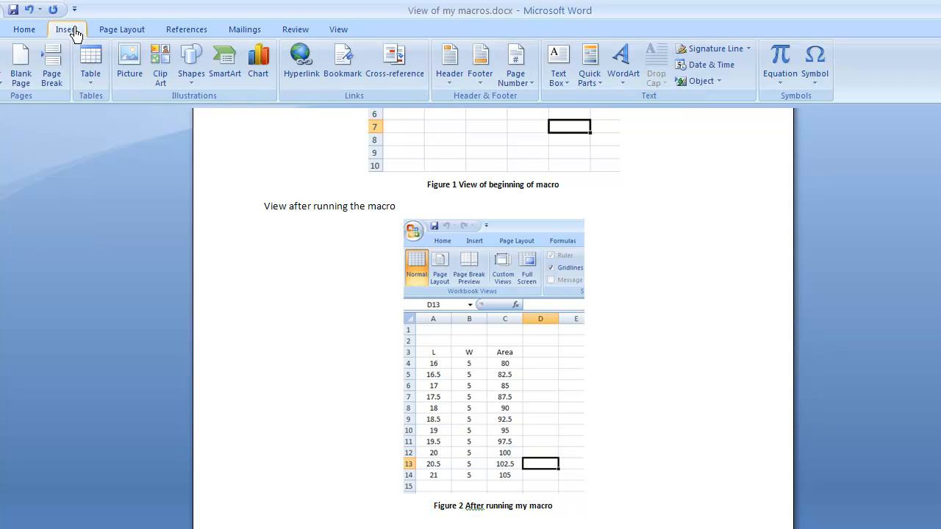
pyautogui.click(51, 76)
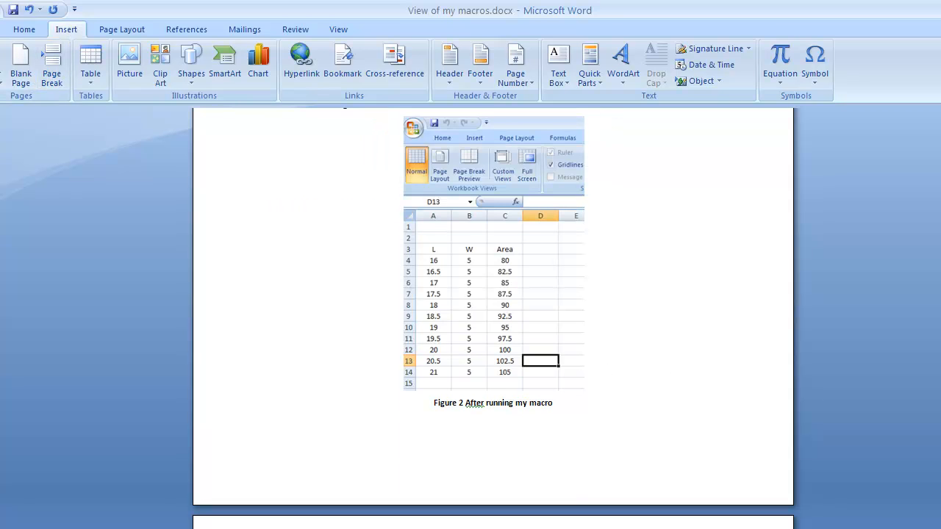
# - Enter the heading "My Visual Basic program (macro)" on the new page, followed by an empty line
pyautogui.scroll(-5, 932, 346)
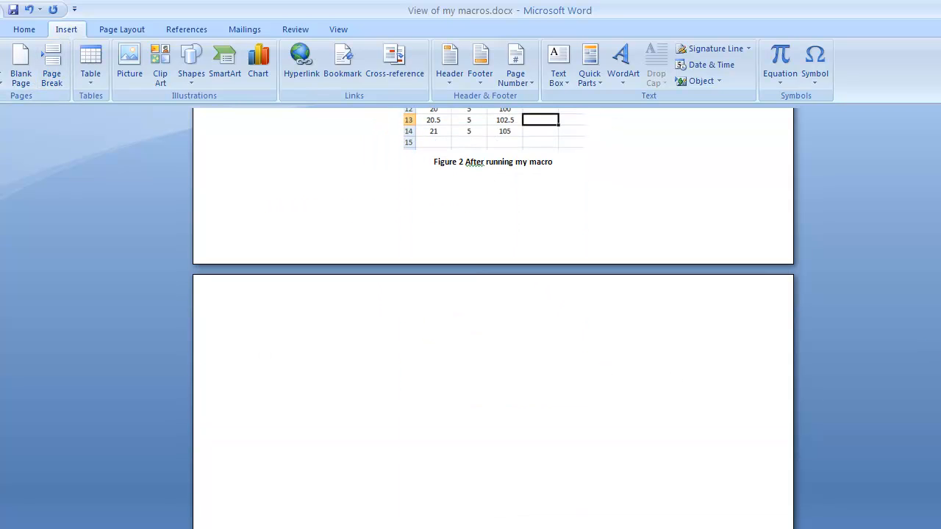
pyautogui.write('My vis')
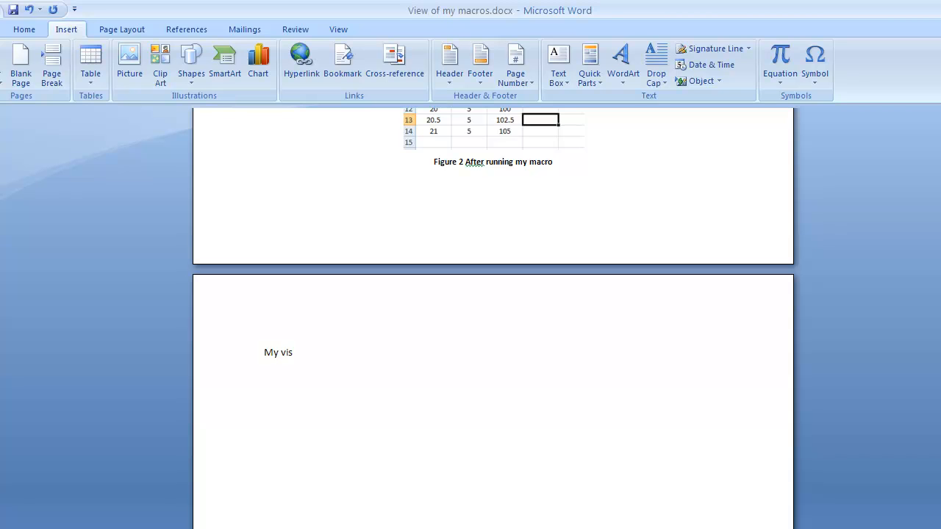
pyautogui.write('ual Basic pr')
pyautogui.write('ogram ')
pyautogui.write('(macro')
pyautogui.write('s')
pyautogui.write(')')
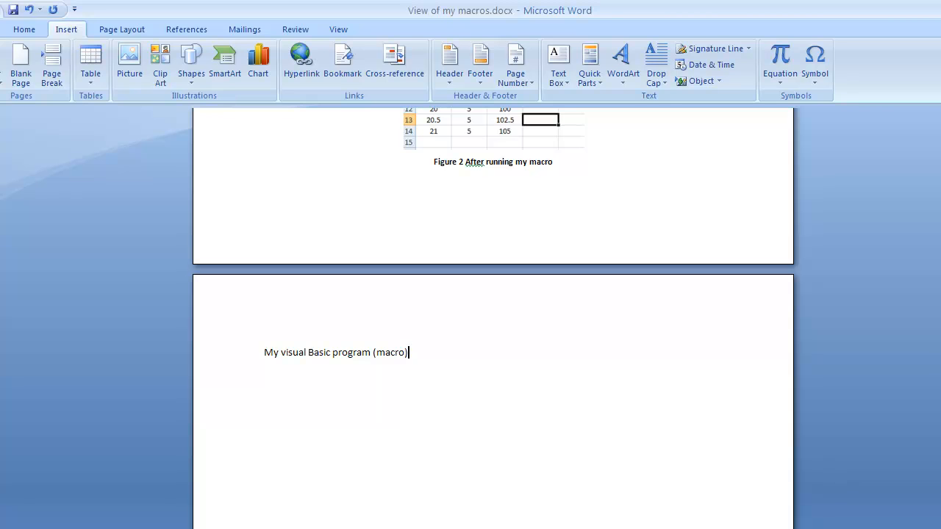
pyautogui.click(286, 360)
pyautogui.press('BackSpace')
pyautogui.press('BackSpace')
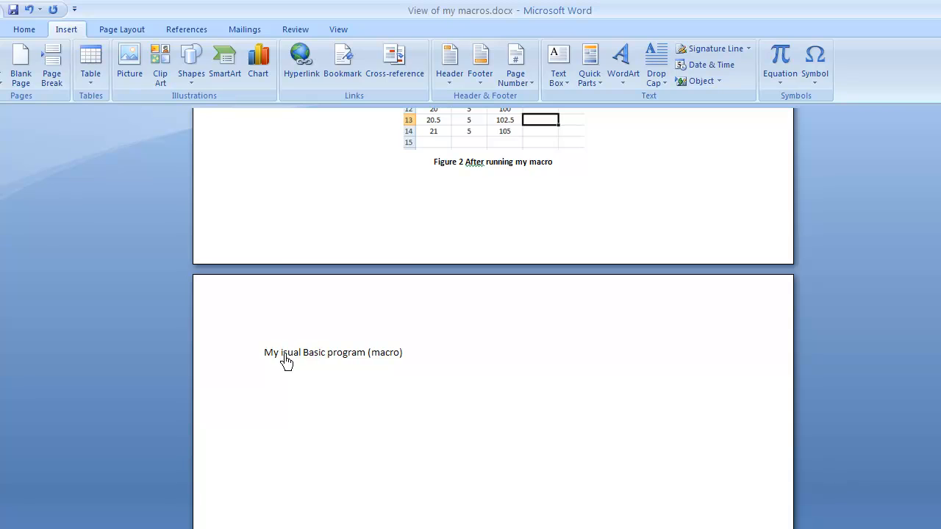
pyautogui.write('V')
pyautogui.click(416, 378)
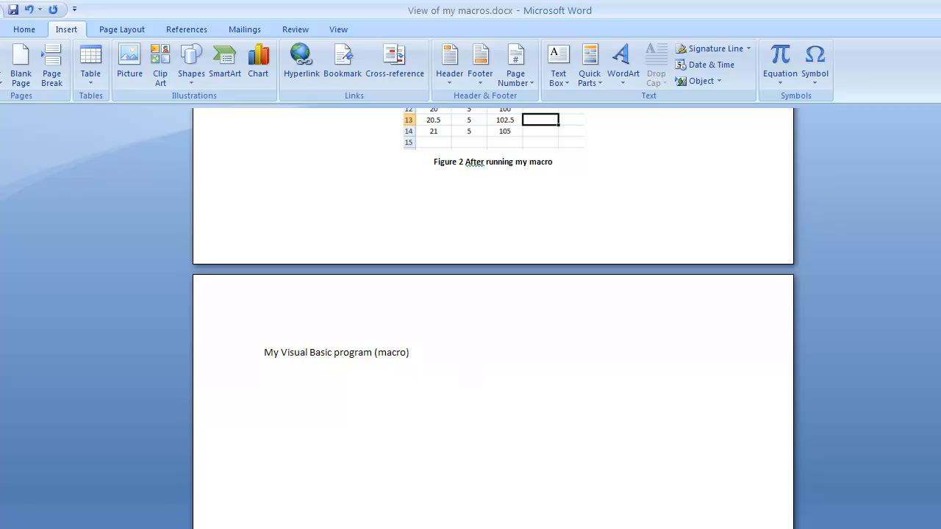
# - Open the Demo1 macro for editing from Excel, and paste a full screenshot of its code under the new Word heading
pyautogui.click(175, 528)
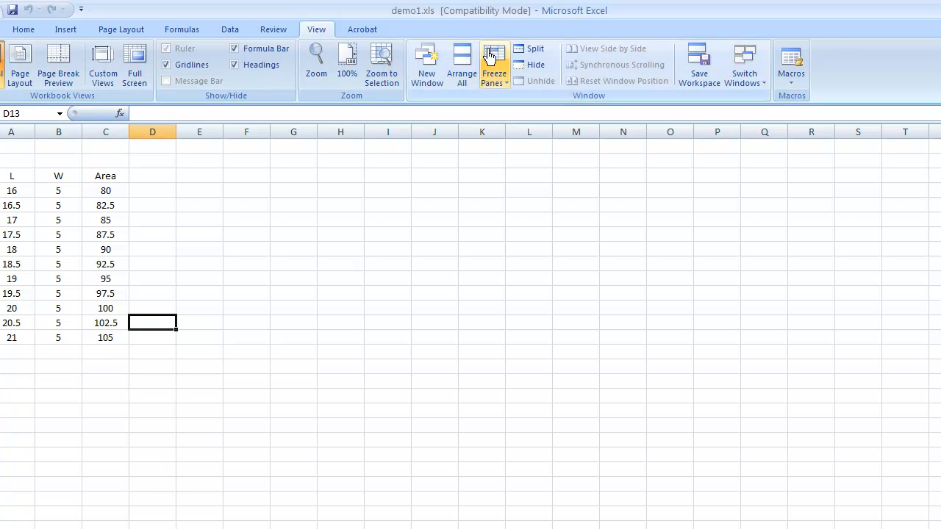
pyautogui.click(791, 78)
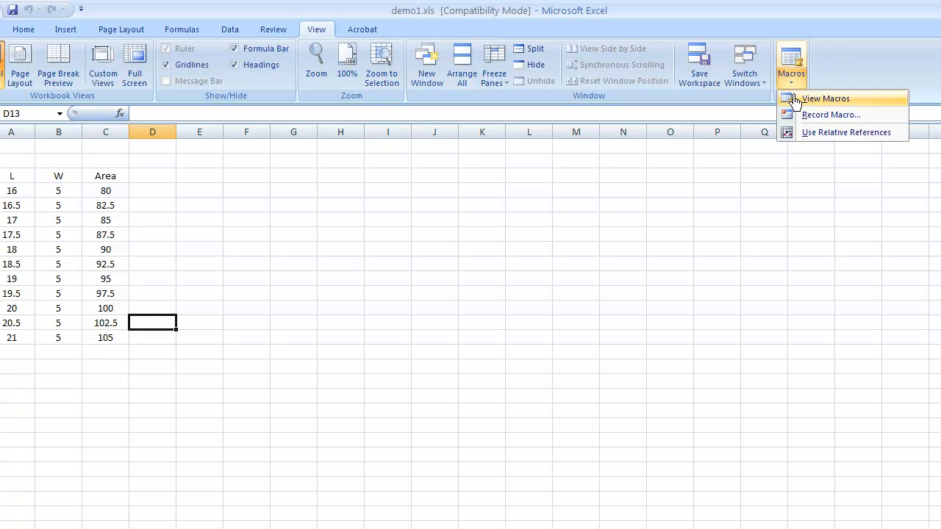
pyautogui.click(816, 99)
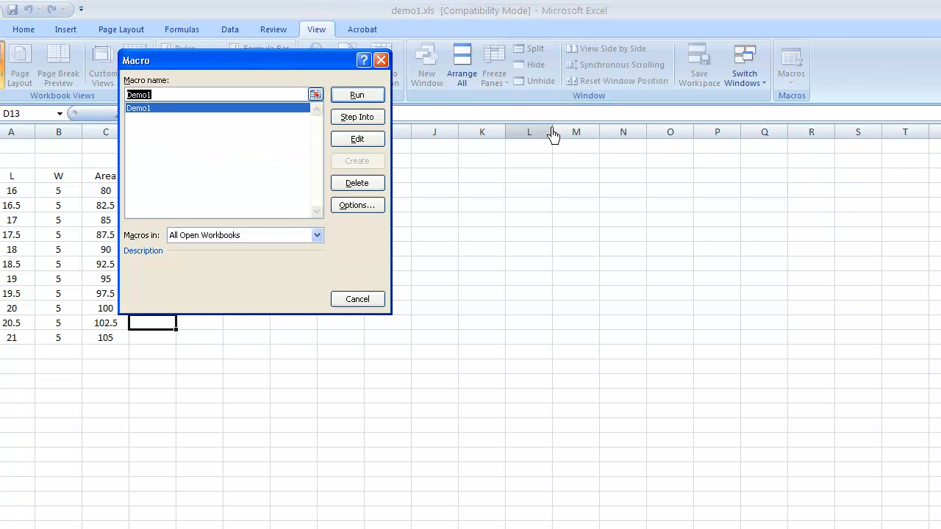
pyautogui.click(357, 140)
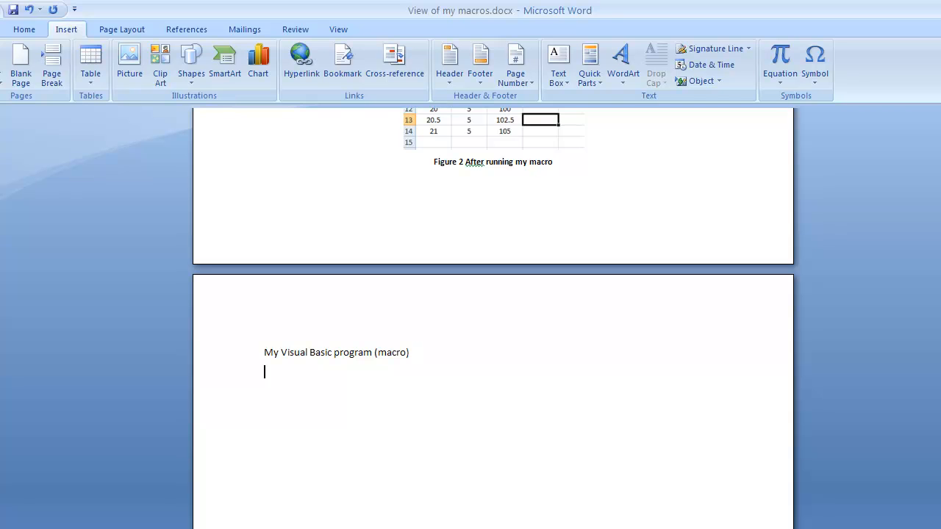
pyautogui.hotkey('ctrl', 'v')
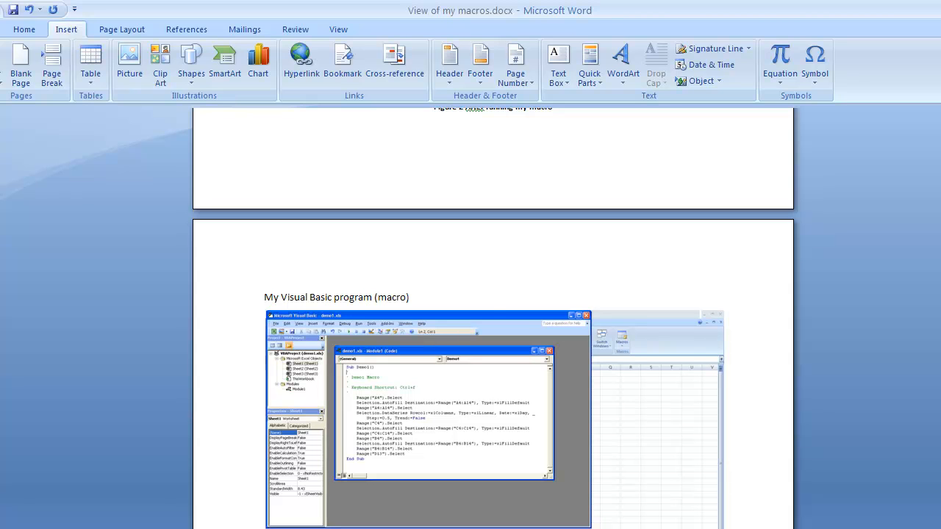
# - Insert the caption "Figure 3 My VB program" below the pasted macro code screenshot
pyautogui.rightClick(584, 347)
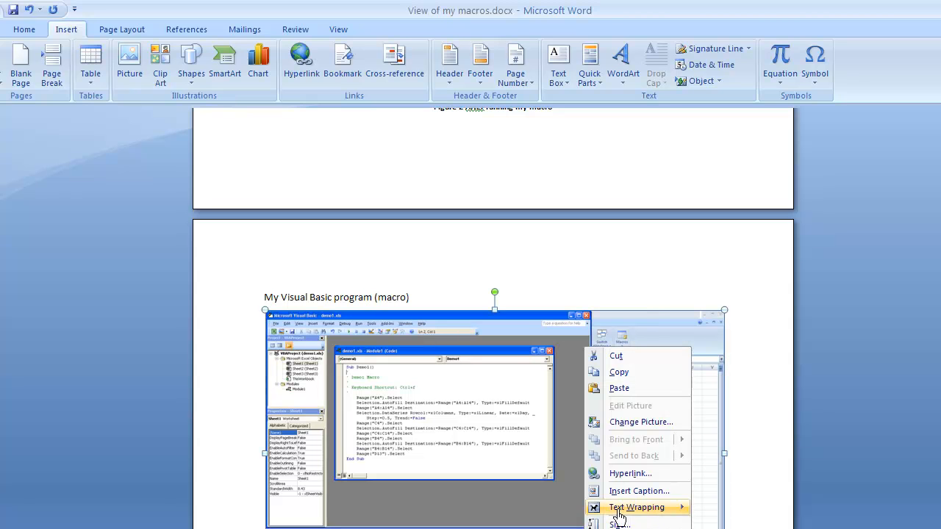
pyautogui.click(630, 493)
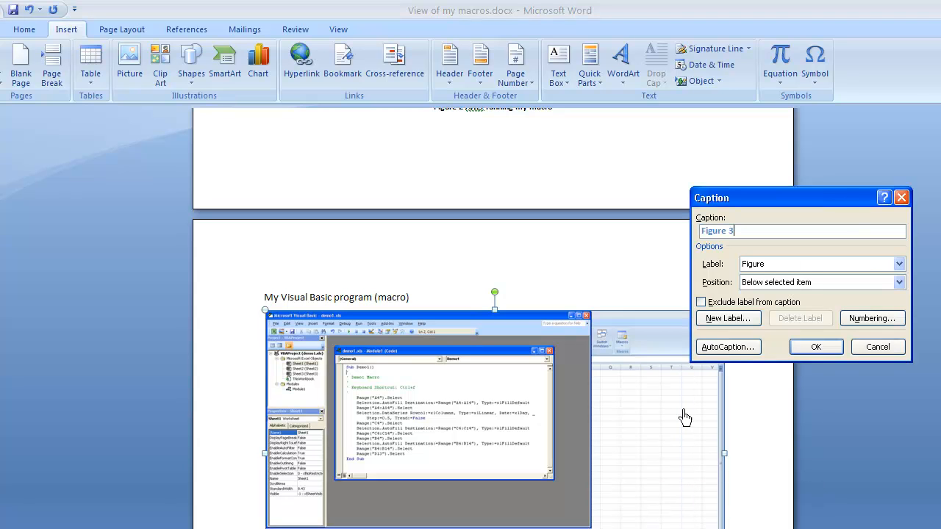
pyautogui.write('My visua')
pyautogui.press('BackSpace')
pyautogui.press('BackSpace')
pyautogui.press('BackSpace')
pyautogui.press('BackSpace')
pyautogui.press('BackSpace')
pyautogui.write('B')
pyautogui.press('BackSpace')
pyautogui.write('VB program')
pyautogui.click(816, 347)
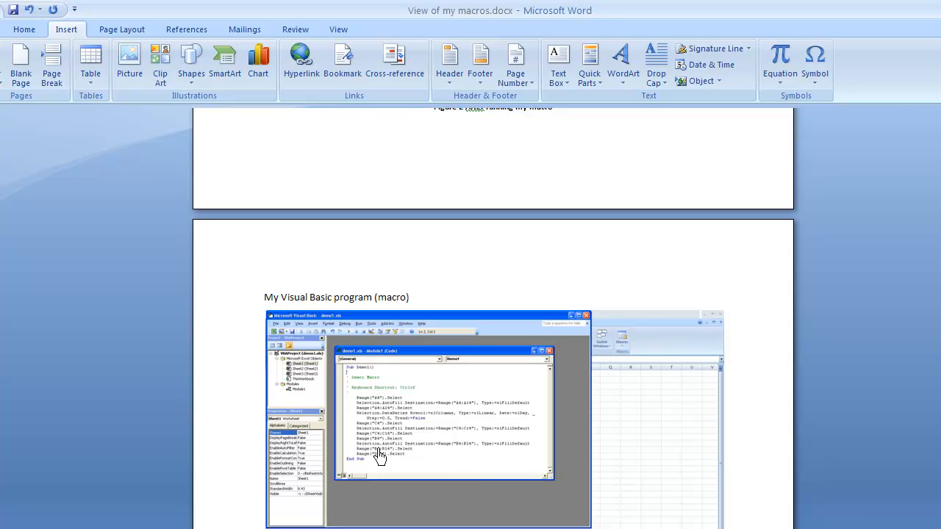
# - Switch to Excel, capture the screen again, and paste the worksheet screenshot beside the macro code picture in Word
pyautogui.click(224, 528)
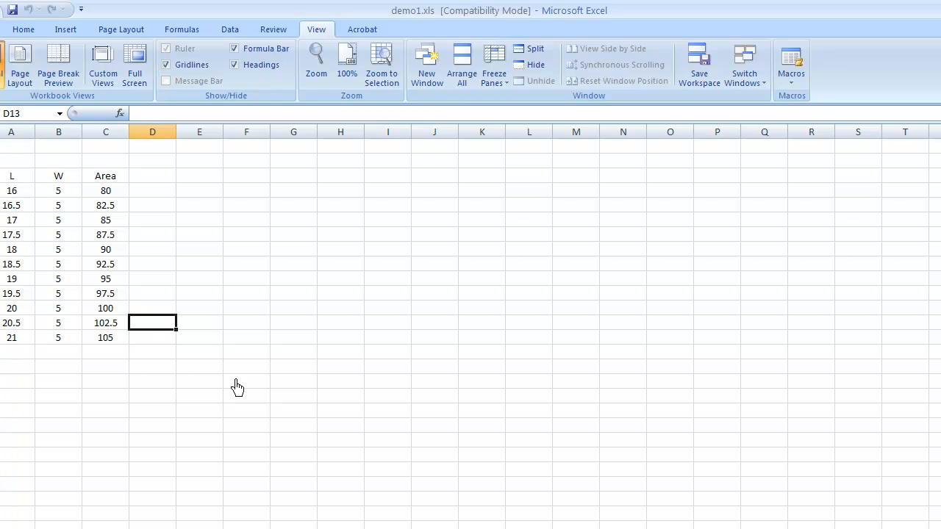
pyautogui.press('alt')
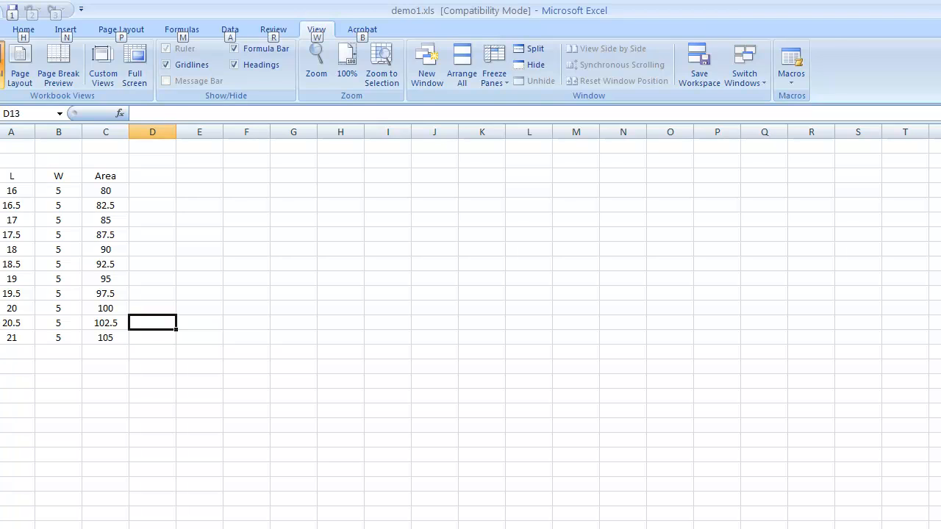
pyautogui.hotkey('alt', 'Tab')
pyautogui.click(444, 505)
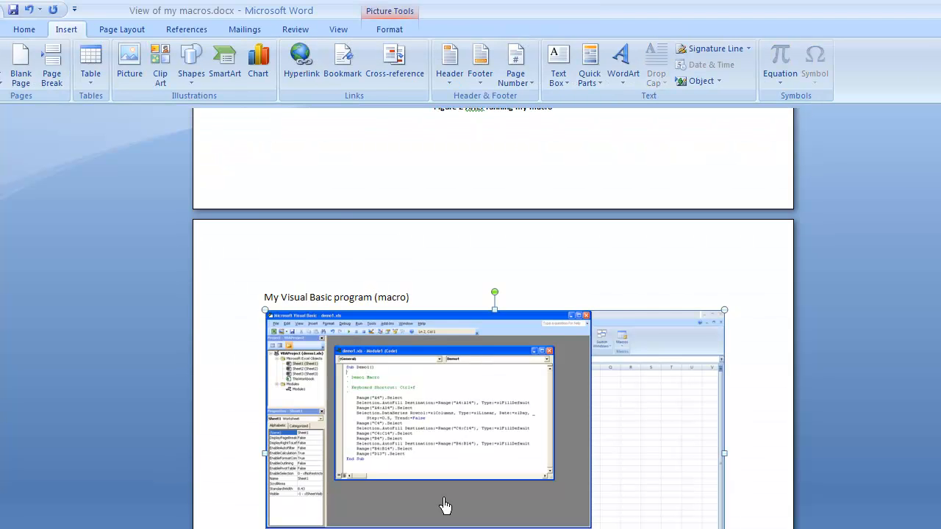
pyautogui.hotkey('ctrl', 'v')
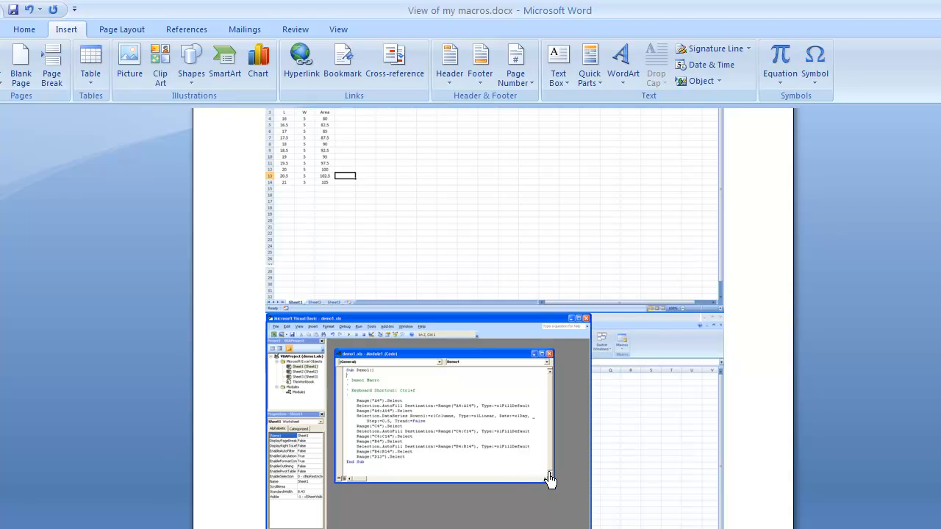
# - Delete the macro code screenshot and the worksheet screenshot from the second page, leaving the heading and the Figure 3 caption
pyautogui.click(608, 481)
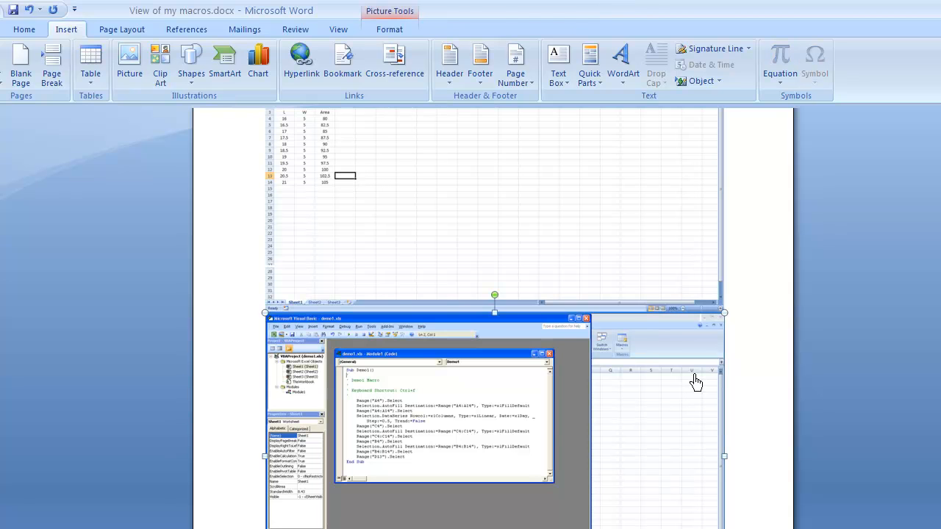
pyautogui.press('Delete')
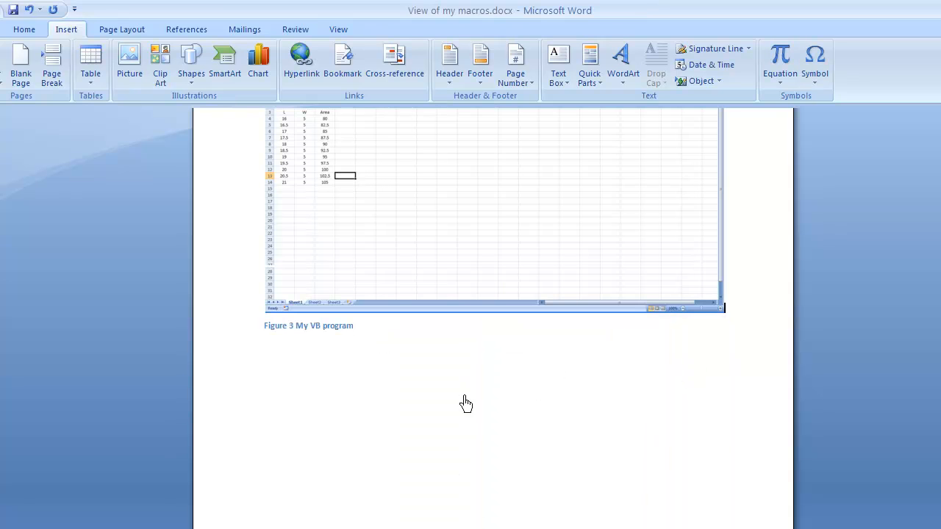
pyautogui.moveTo(940, 448); pyautogui.dragTo(940, 414)
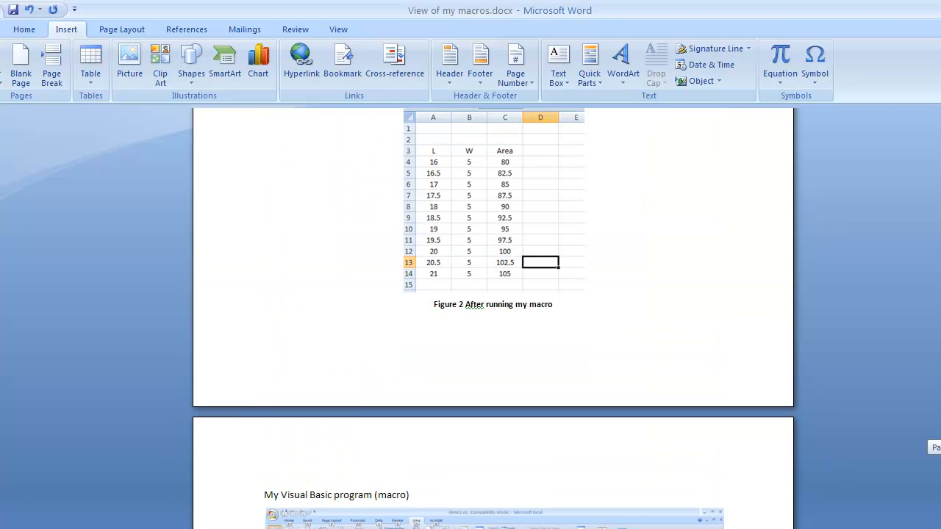
pyautogui.moveTo(940, 447); pyautogui.dragTo(940, 453)
pyautogui.click(546, 412)
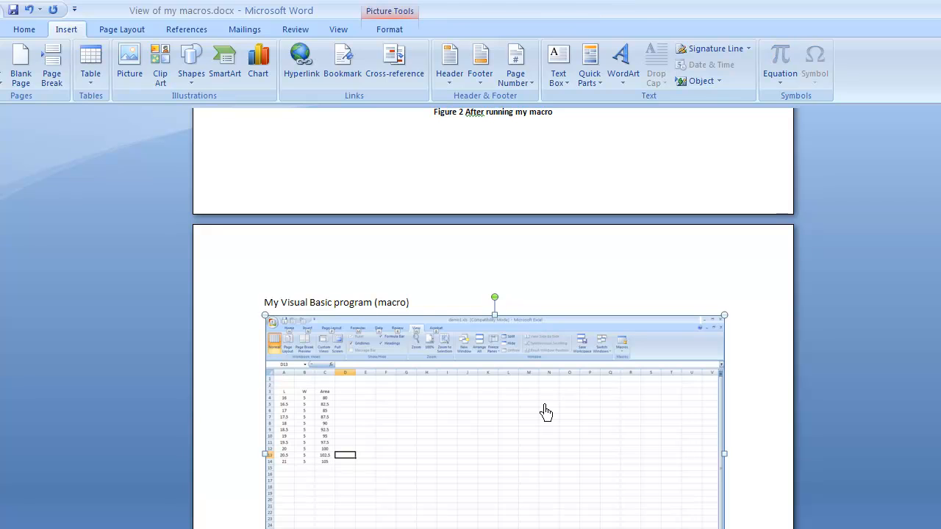
pyautogui.press('Delete')
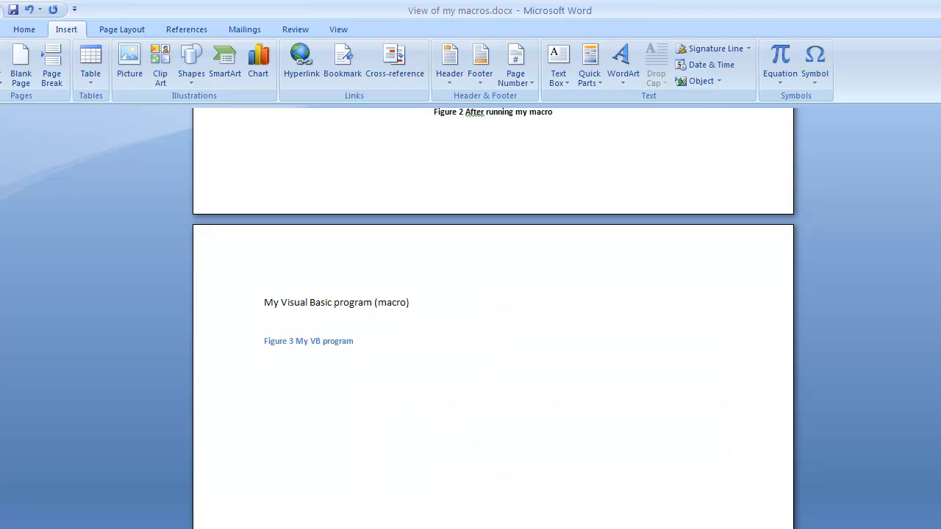
# - Switch to Excel, open the Demo1 macro for editing, and paste a screenshot of the code editor into Paint
pyautogui.hotkey('alt', 'Tab')
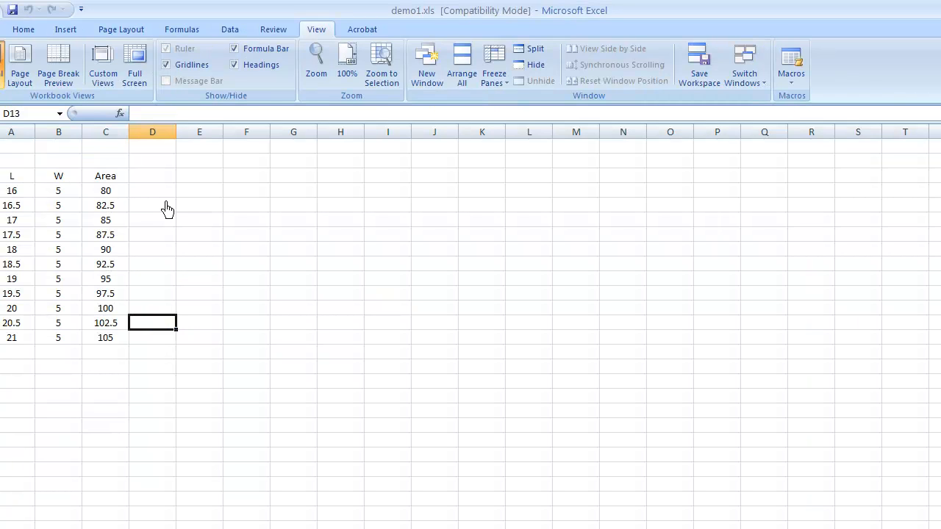
pyautogui.click(791, 92)
pyautogui.click(808, 97)
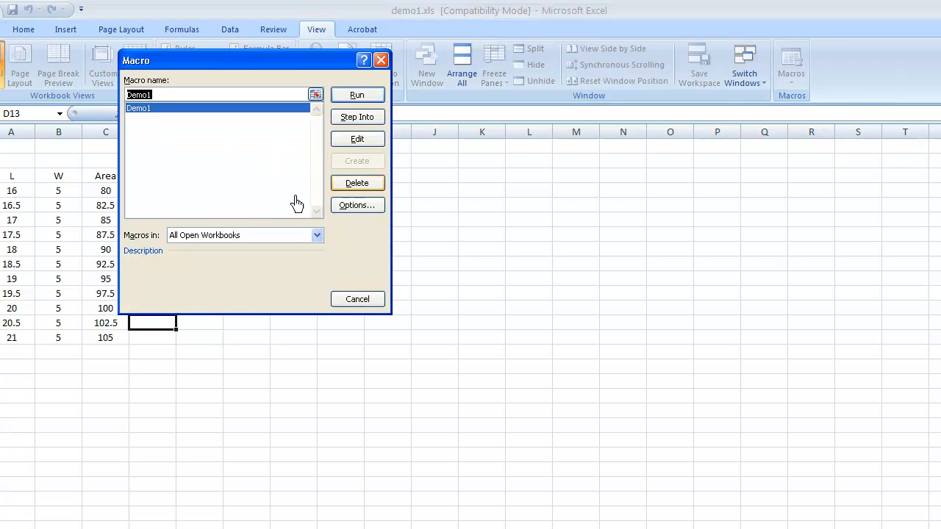
pyautogui.click(357, 139)
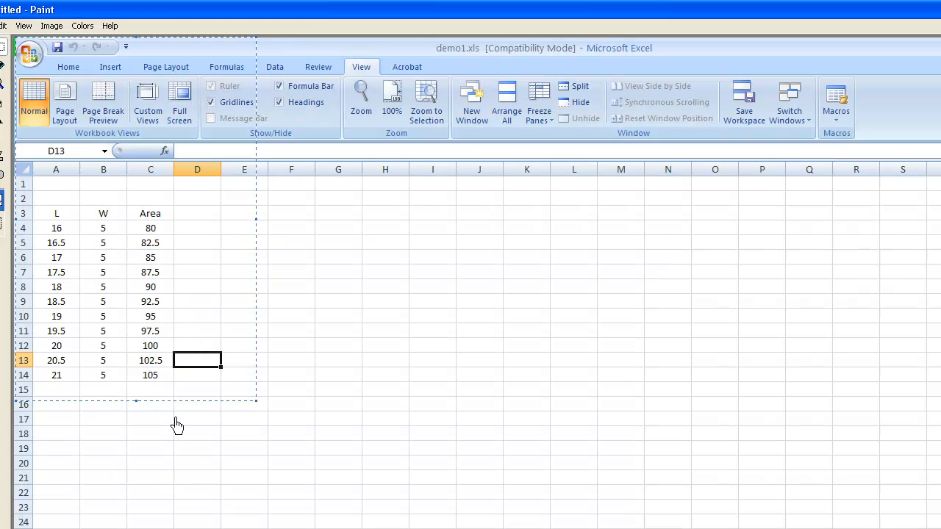
pyautogui.hotkey('ctrl', 'v')
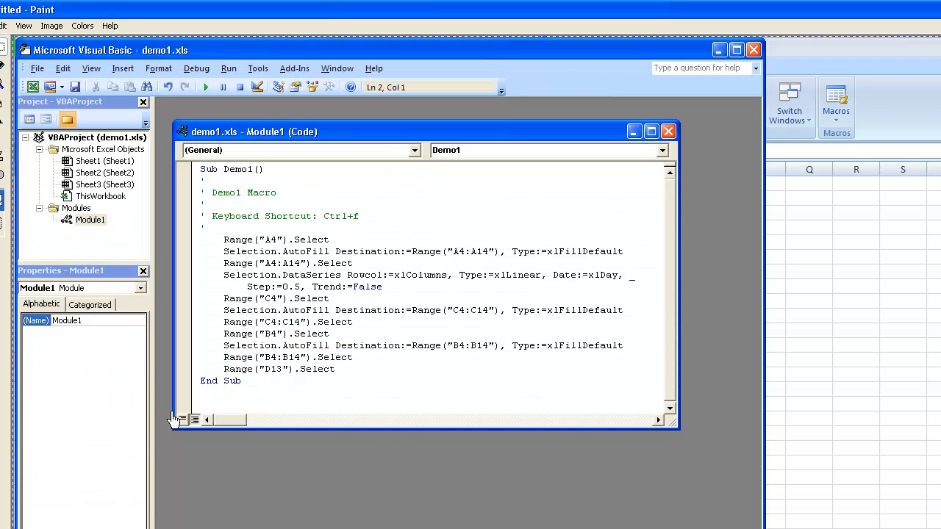
# - Copy only the Module1 code window from the Paint screenshot, switch to Word, and paste it above the Figure 3 caption
pyautogui.click(9, 58)
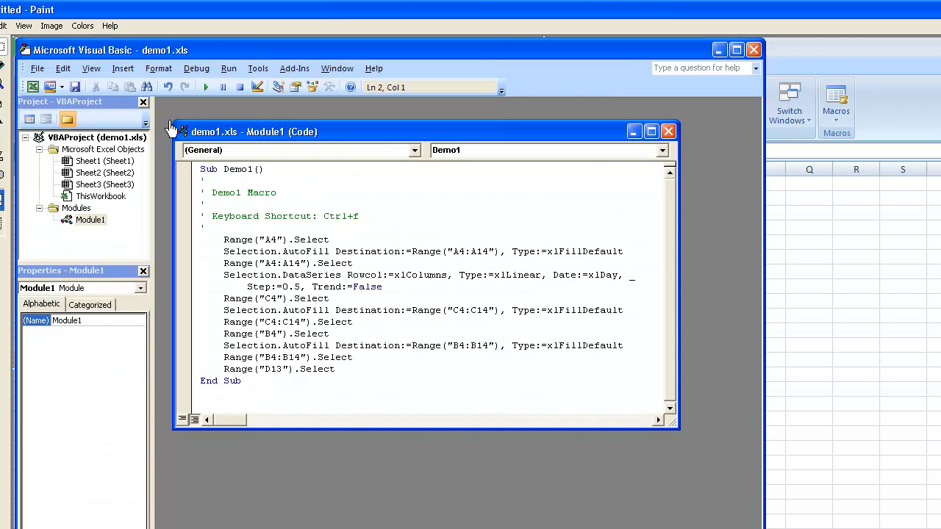
pyautogui.moveTo(169, 119)
pyautogui.mouseDown()
pyautogui.moveTo(289, 272)
pyautogui.moveTo(308, 276)
pyautogui.mouseUp()
pyautogui.click(167, 117)
pyautogui.moveTo(175, 121)
pyautogui.mouseDown()
pyautogui.moveTo(579, 335)
pyautogui.moveTo(682, 437)
pyautogui.mouseUp()
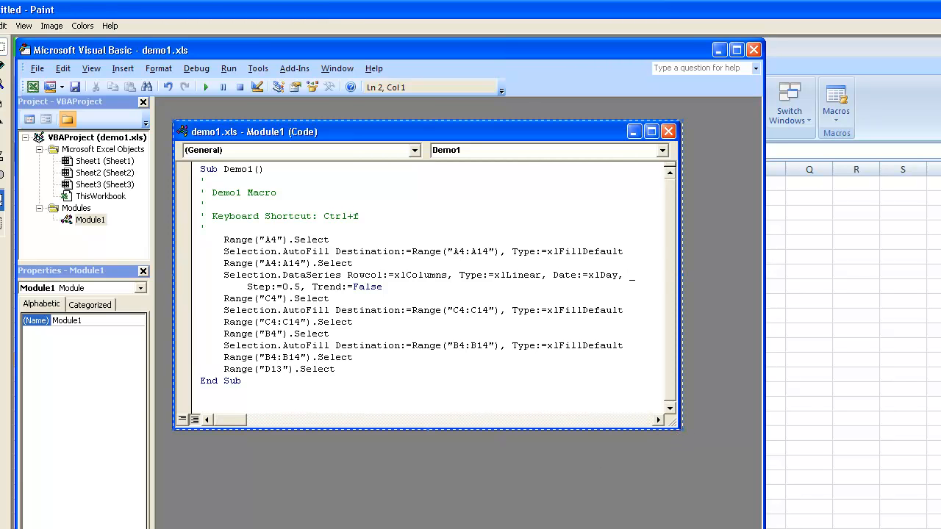
pyautogui.hotkey('alt', 'Tab')
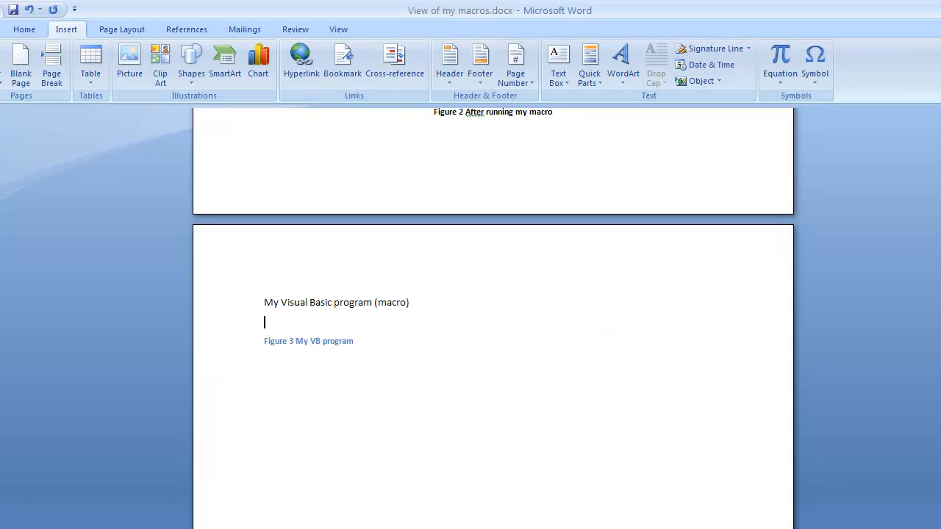
pyautogui.hotkey('ctrl', 'v')
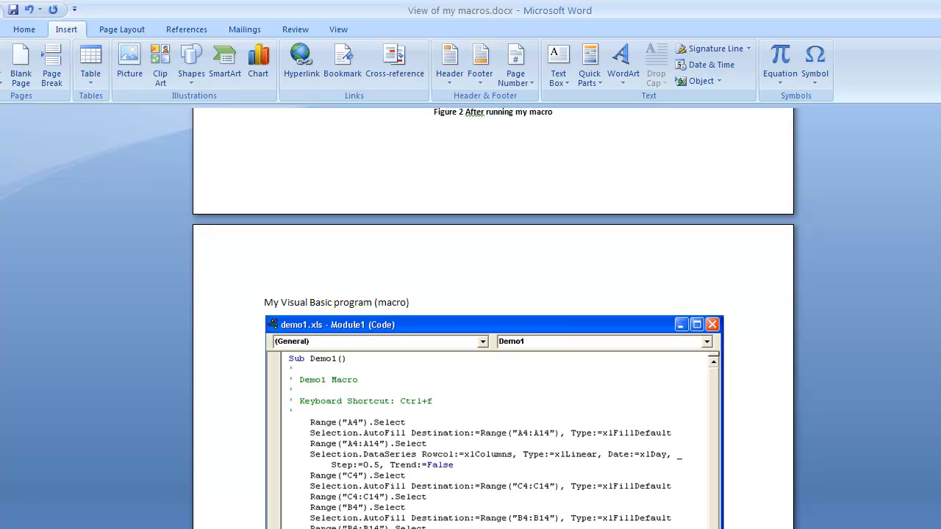
pyautogui.scroll(-6, 493, 316)
pyautogui.scroll(3, 493, 316)
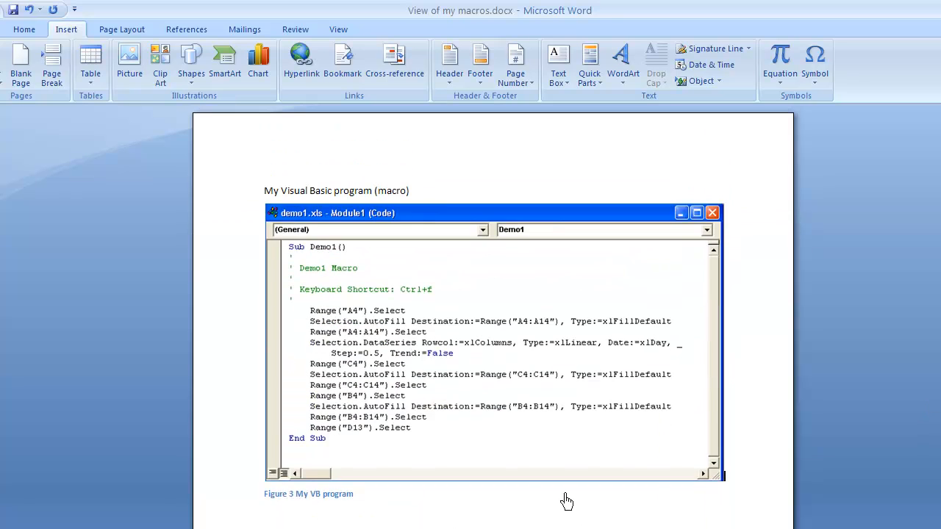
# - Color the Figure 3 caption text black and center the caption together with the code picture above it
pyautogui.moveTo(237, 458); pyautogui.dragTo(270, 490)
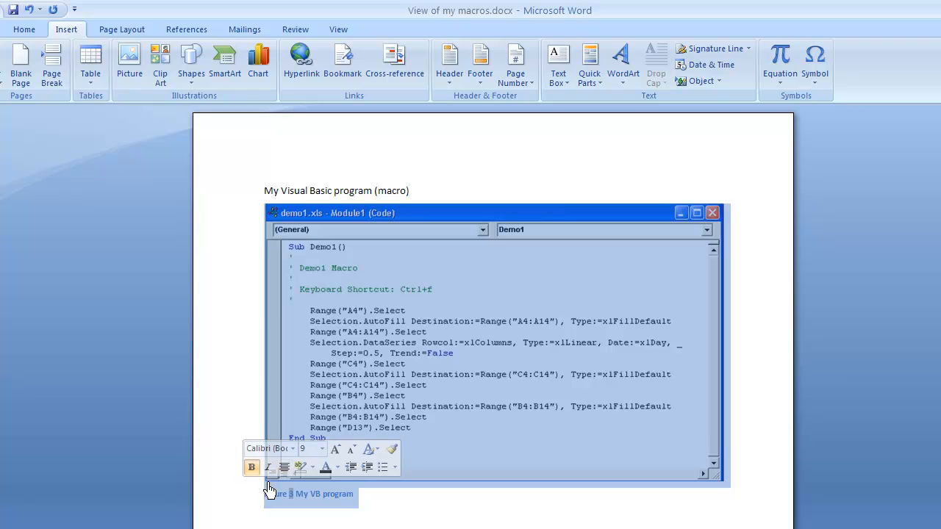
pyautogui.click(326, 468)
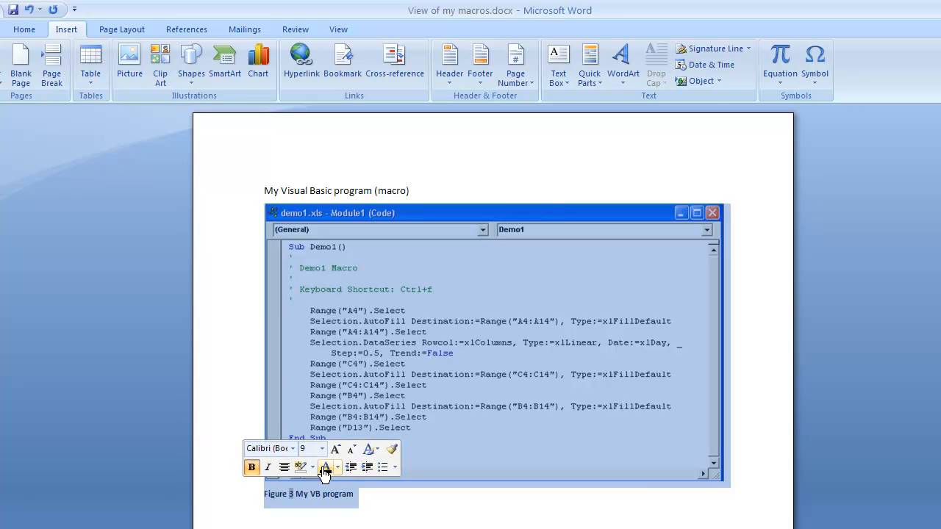
pyautogui.click(284, 467)
pyautogui.click(387, 509)
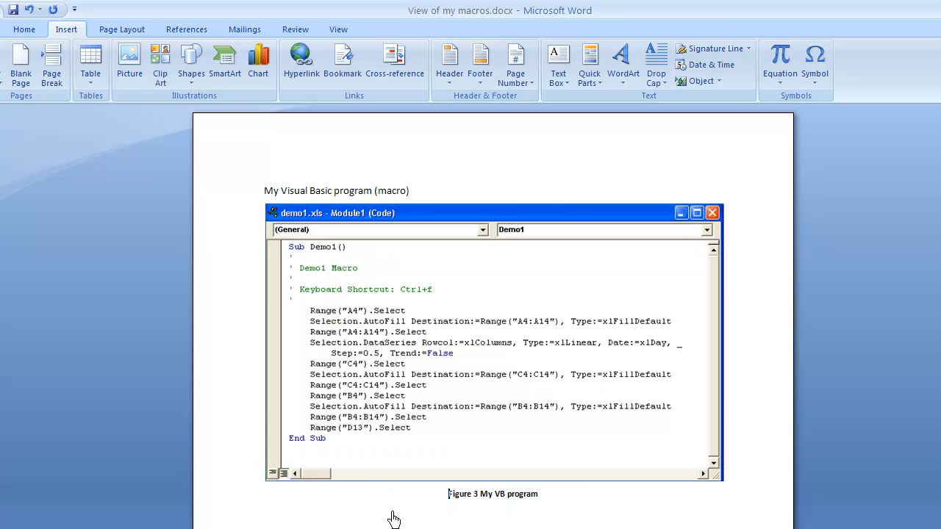